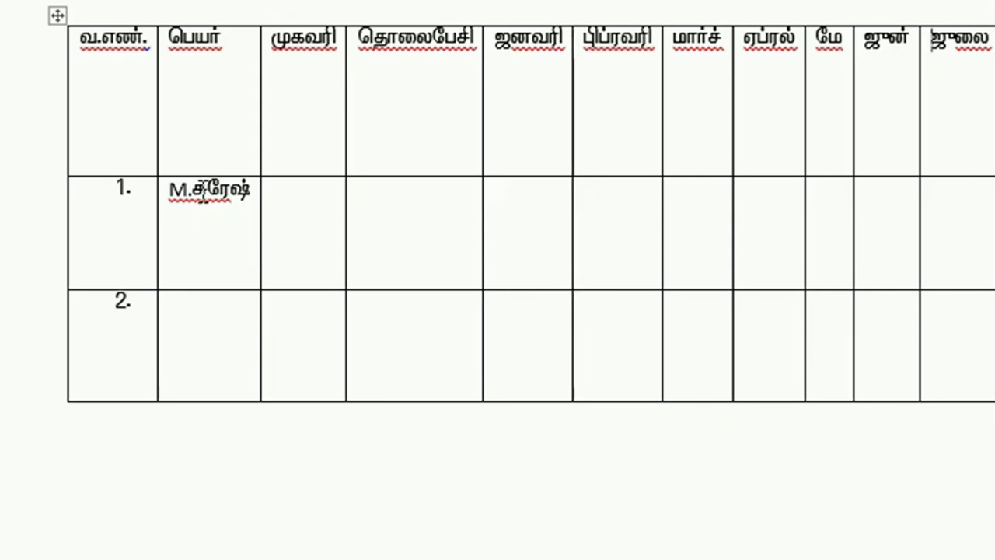
Check the Tamil name entered in row 1, then move to row 2's empty name cell
click(187, 196)
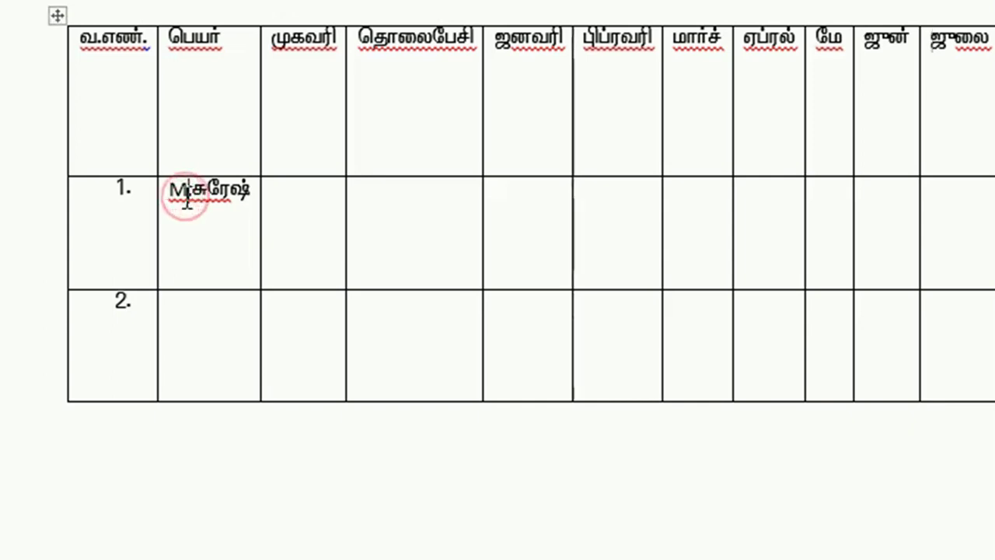
drag(172, 193, 207, 190)
double_click(208, 186)
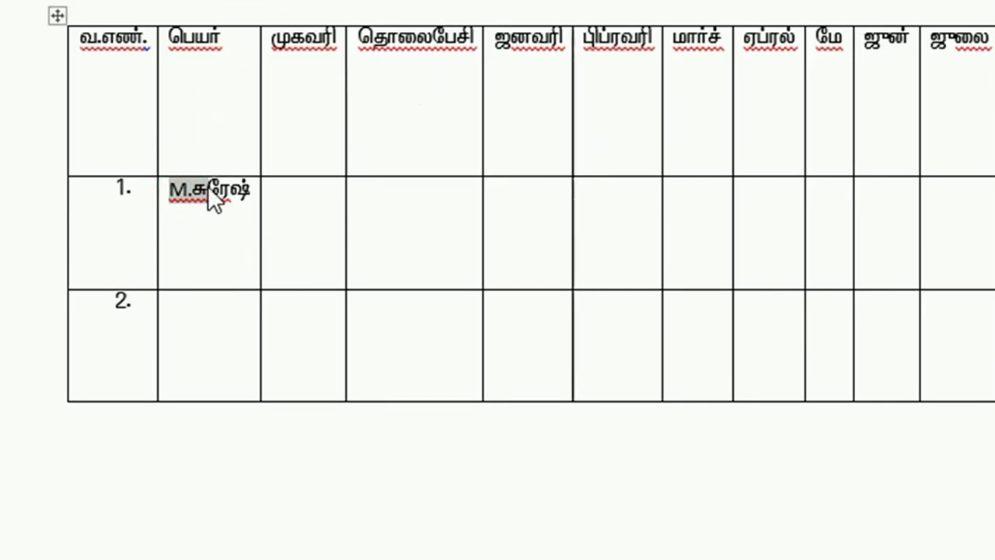
click(209, 230)
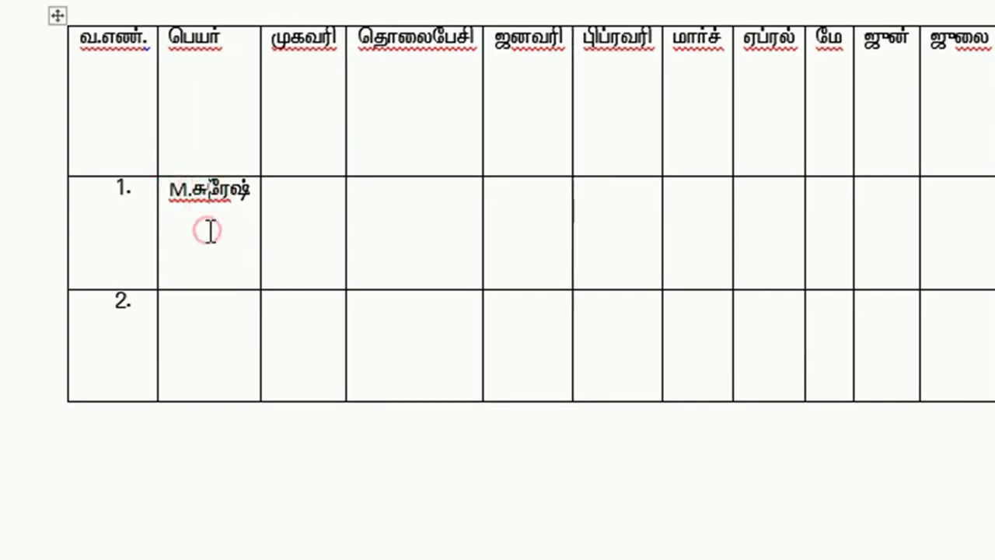
click(200, 324)
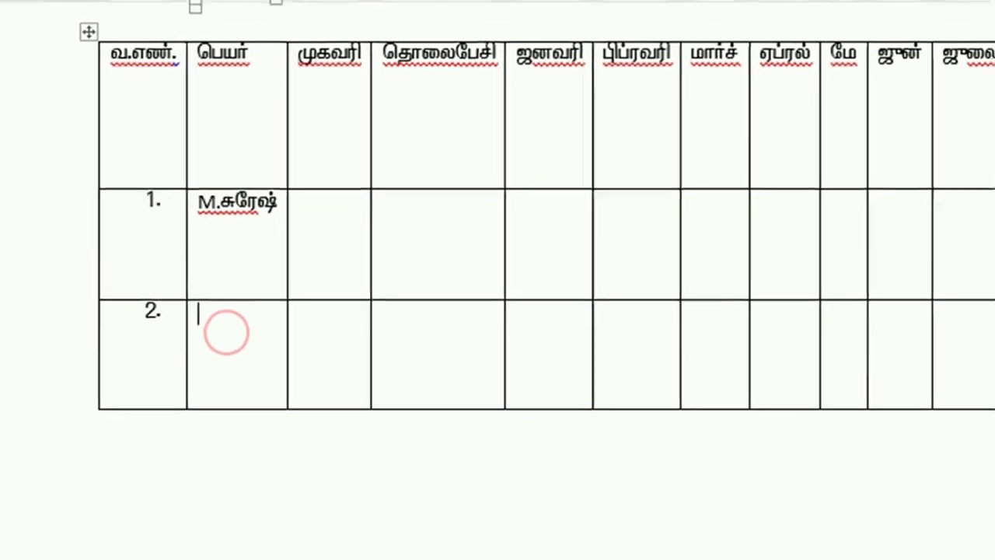
Go to Word Options > Customize Ribbon and open the Customize Keyboard dialog
click(36, 34)
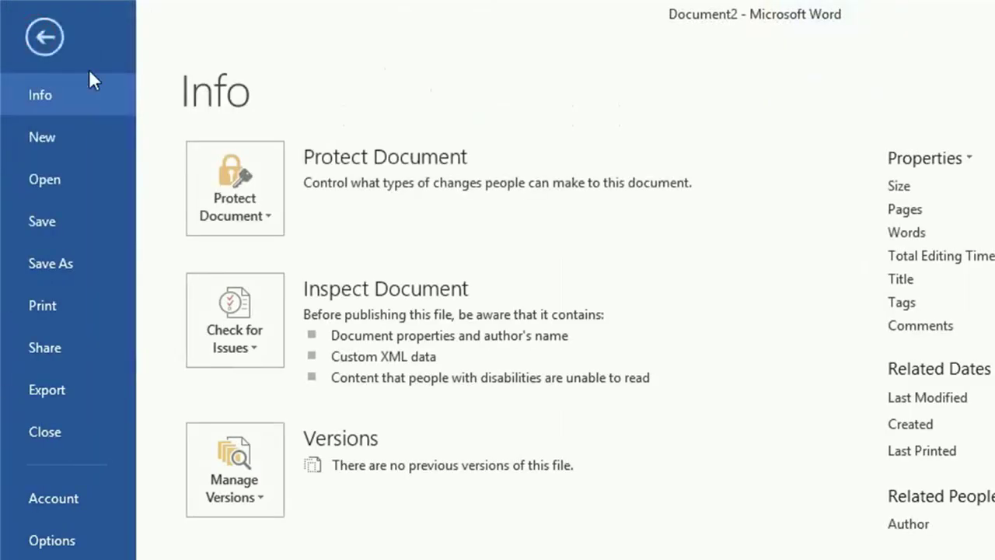
click(22, 544)
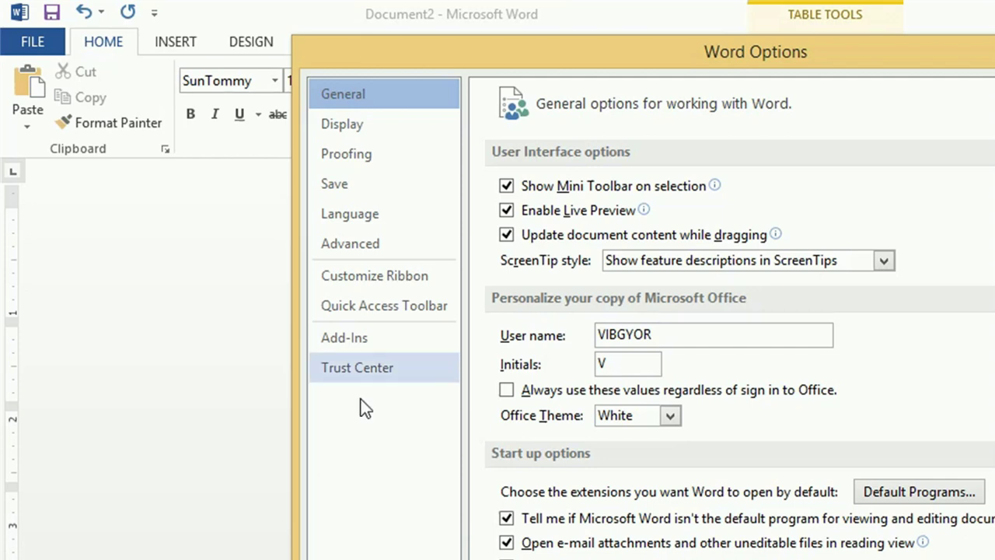
click(406, 286)
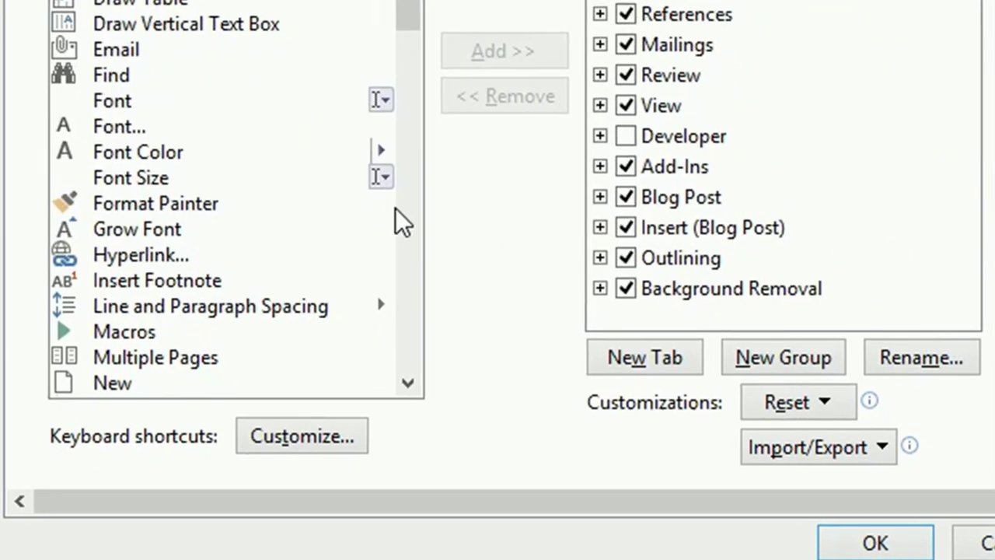
click(327, 435)
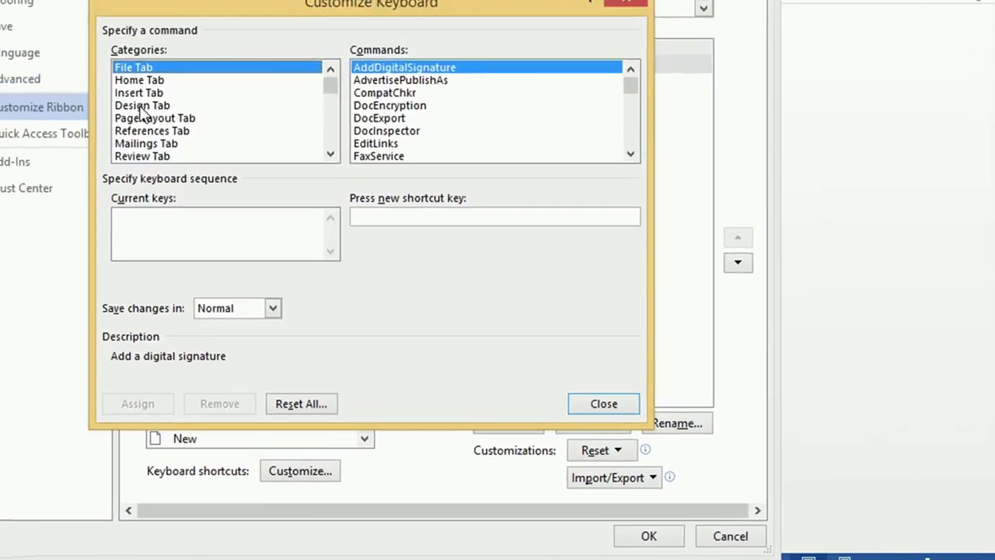
In the Fonts category, assign the F10 shortcut to the Arial font
scroll(222, 136, down, 5)
click(140, 176)
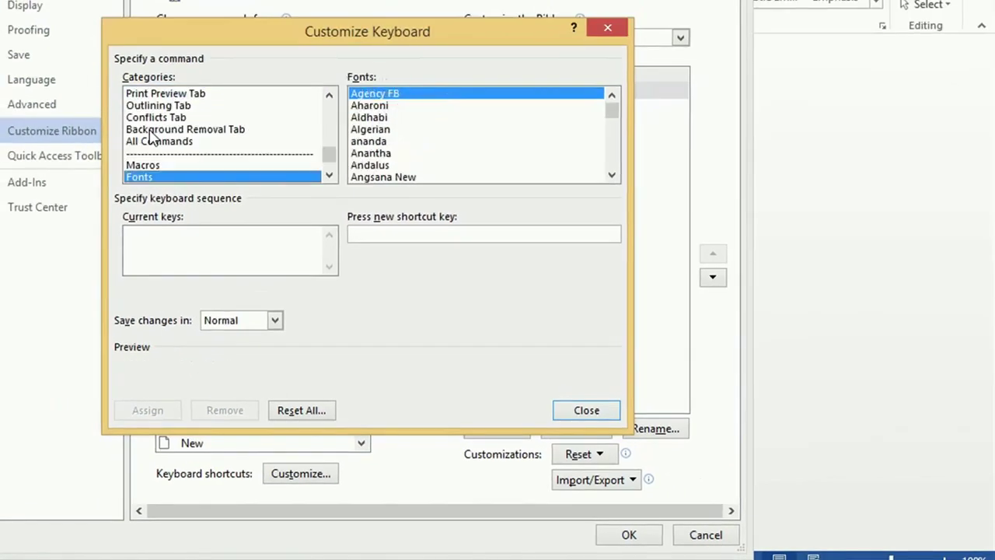
click(429, 118)
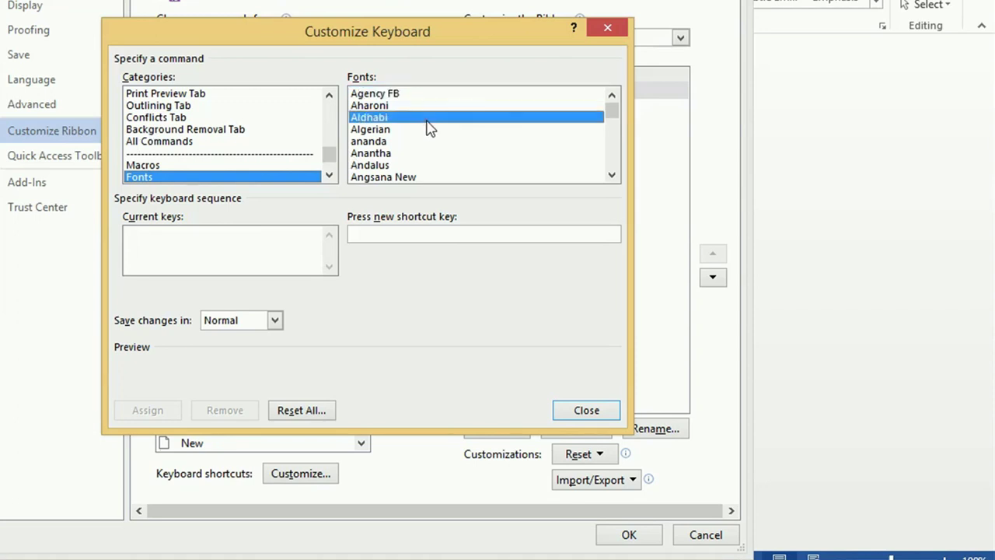
key(Down)
key(Down)
key(Down)
key(Down)
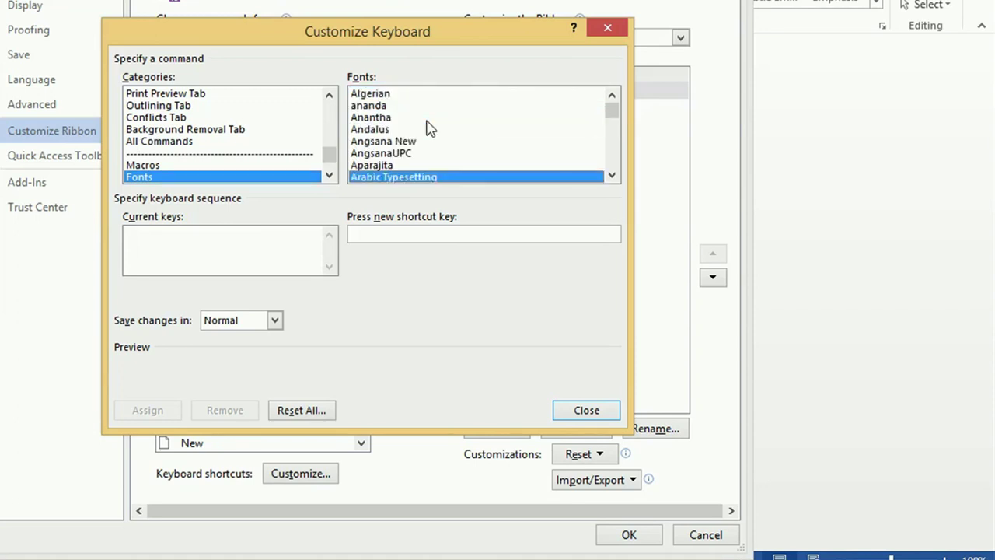
key(Down)
click(391, 234)
key(F10)
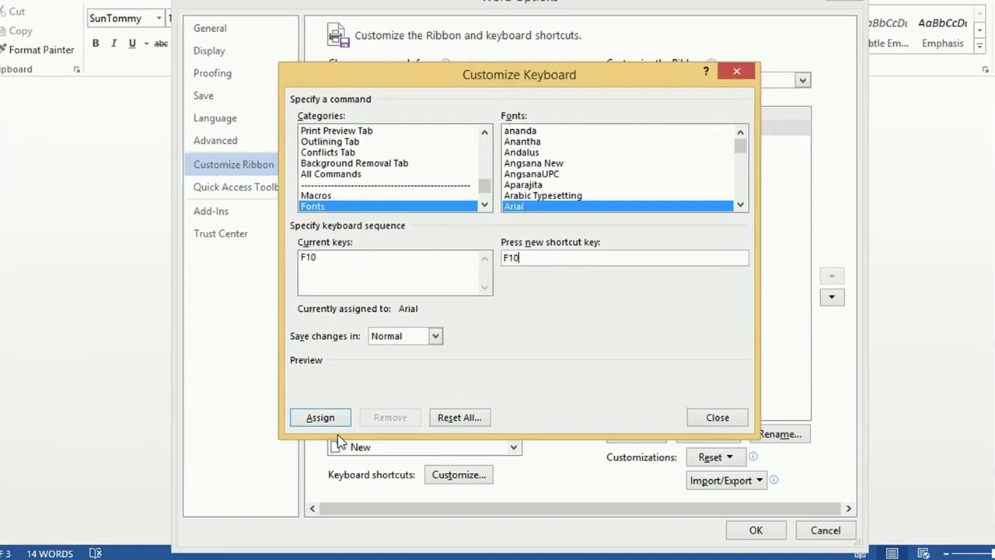
click(148, 409)
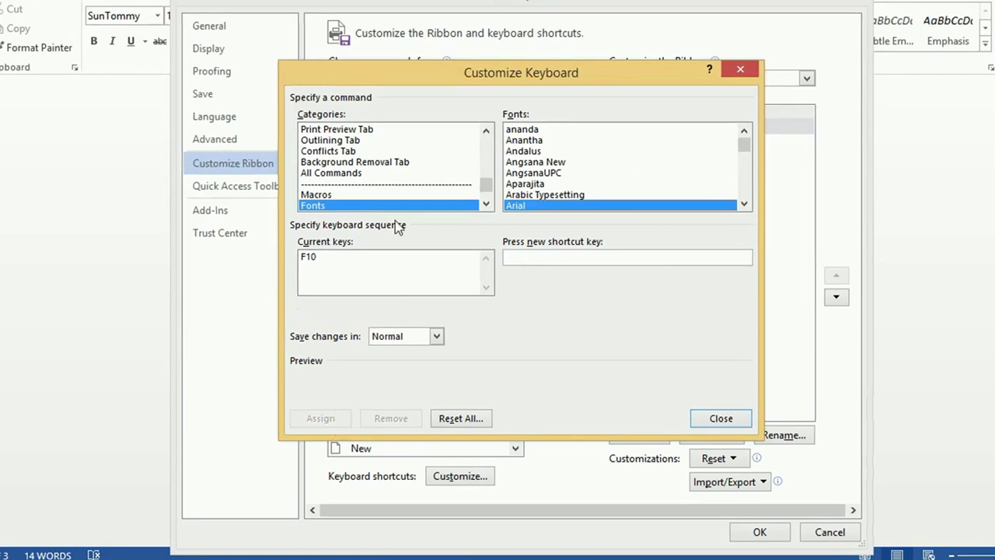
Assign F9 to the SunTommy font, then close the Customize Keyboard and Word Options dialogs
key(Down)
key(Down)
key(Down)
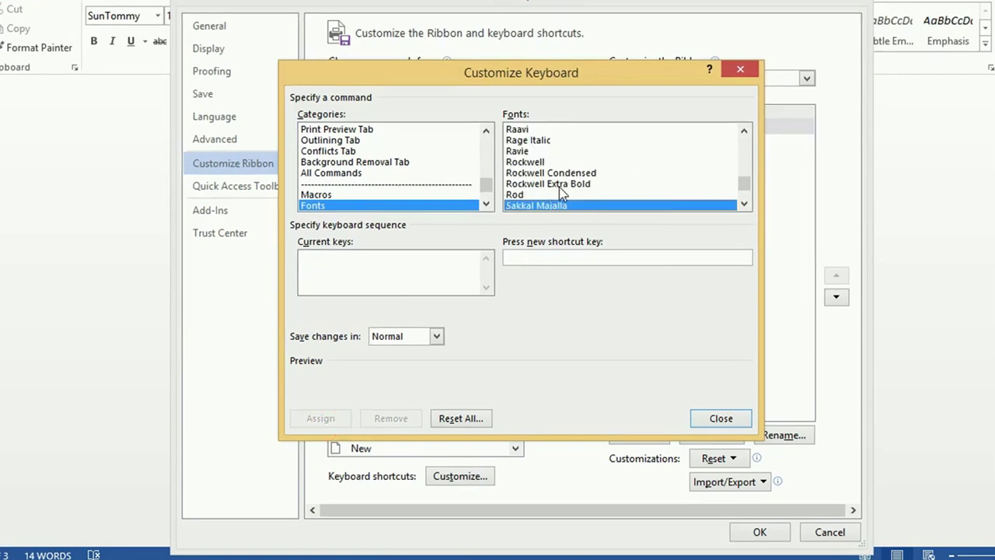
key(Down)
key(Down)
key(Down)
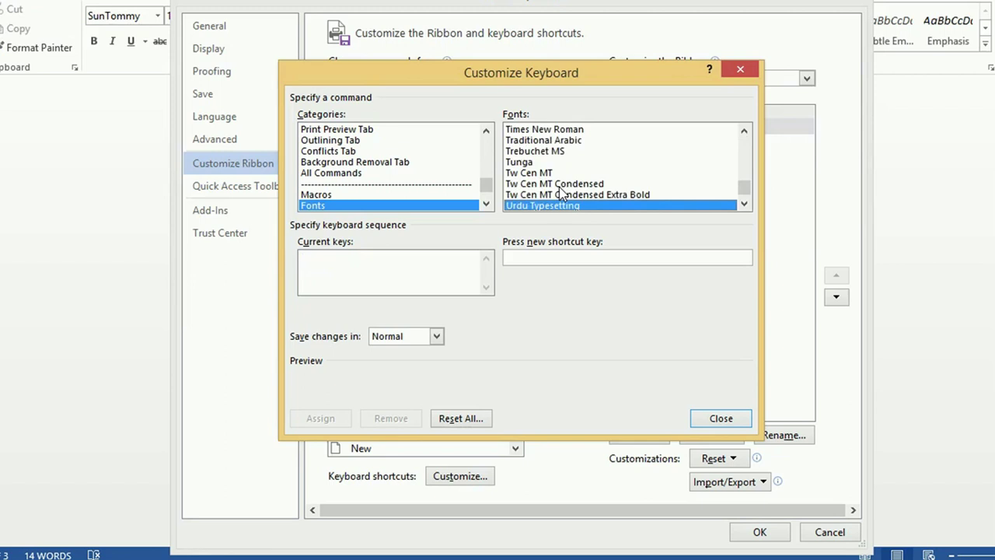
key(Up)
key(Up)
key(Up)
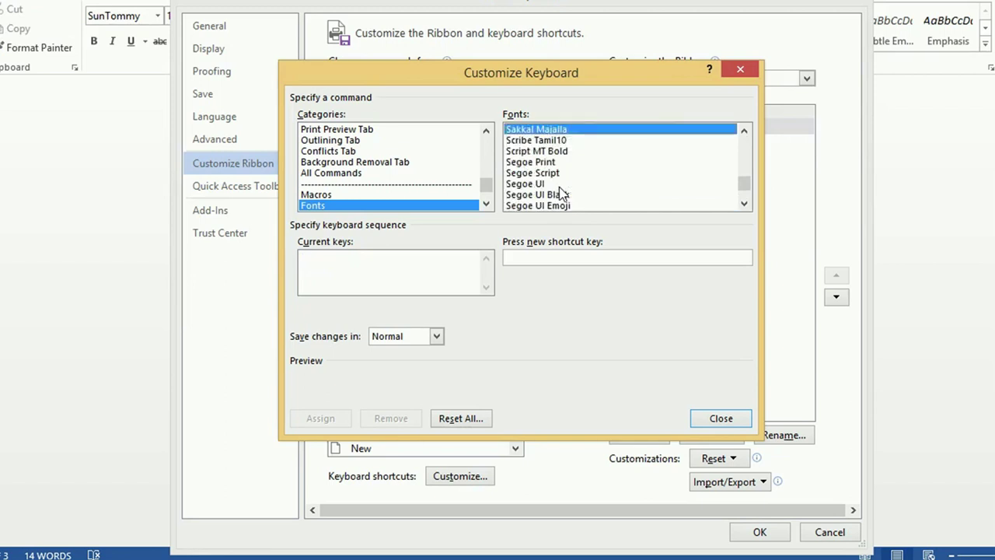
text(su)
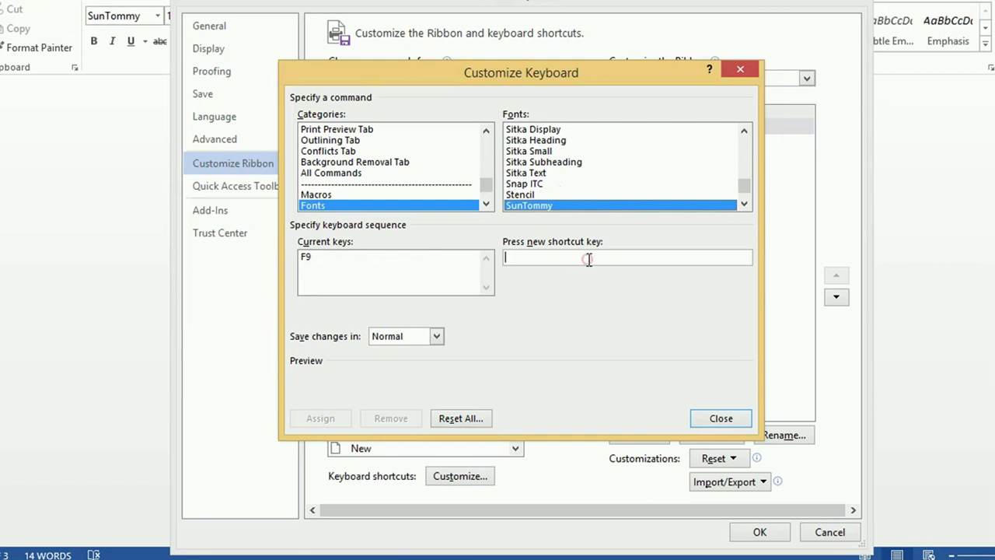
key(F9)
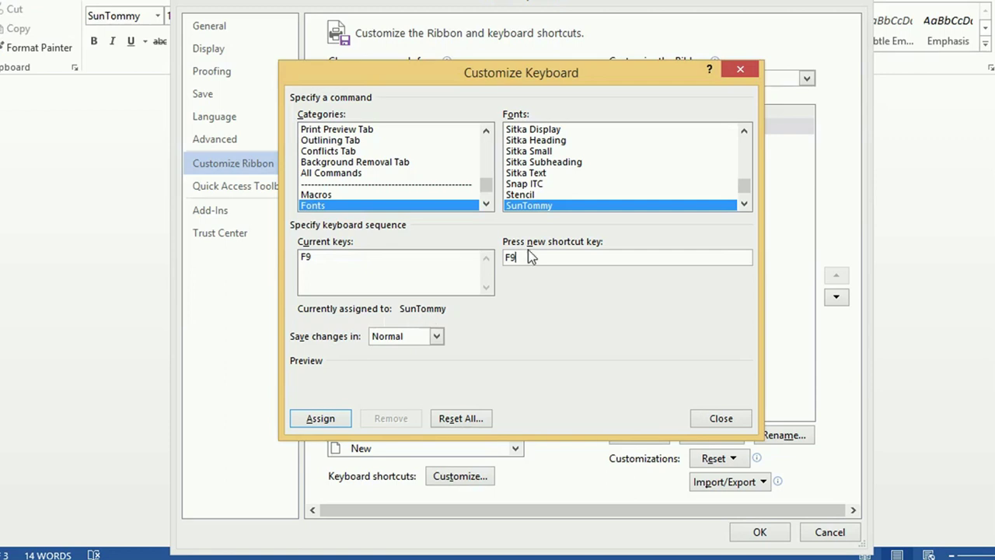
click(321, 419)
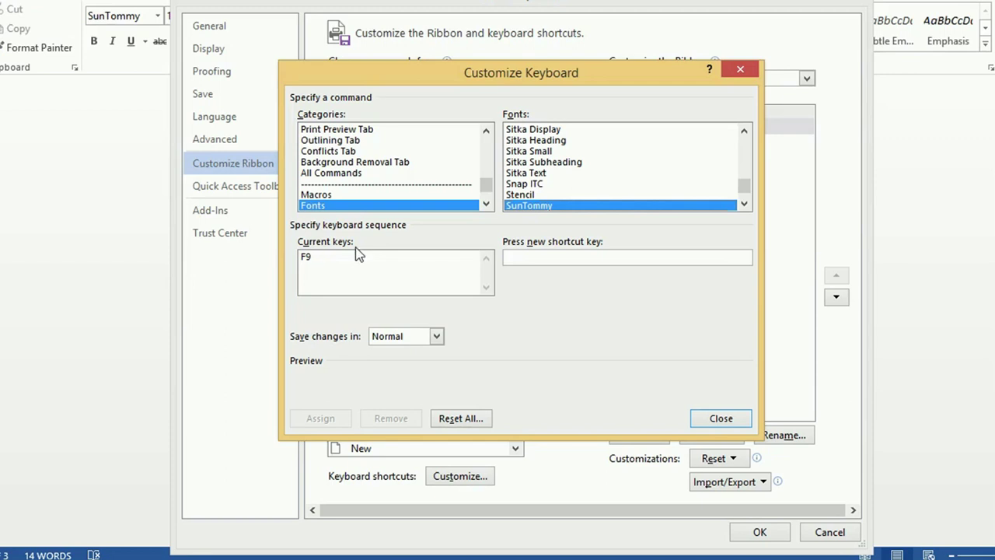
click(707, 421)
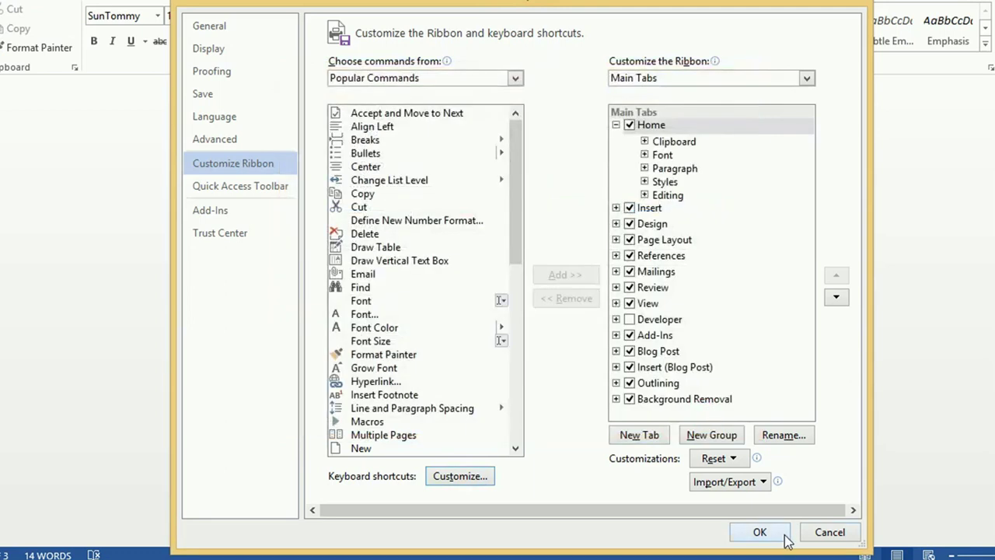
click(760, 532)
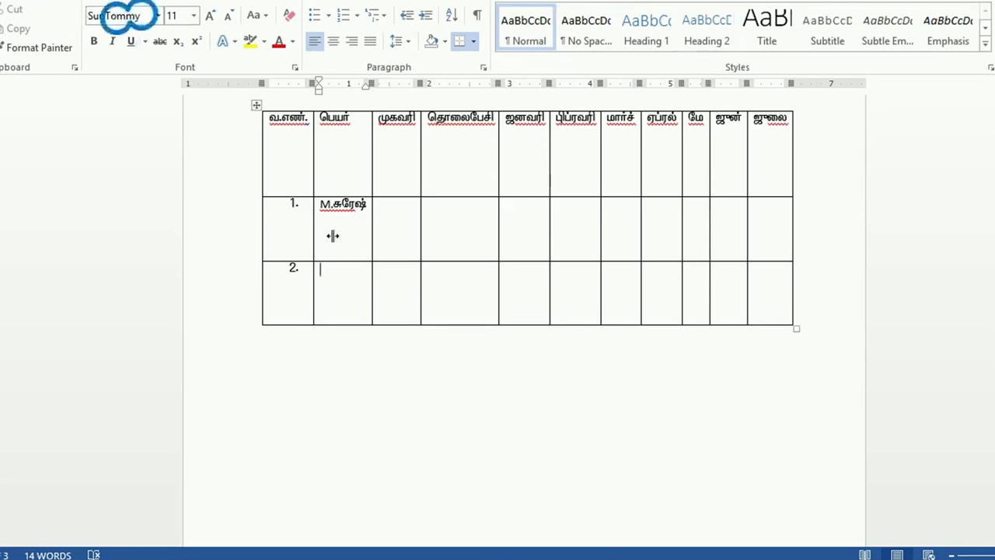
Type row 2's name in SunTommy Tamil and tab past the last cell to add row 3
click(338, 278)
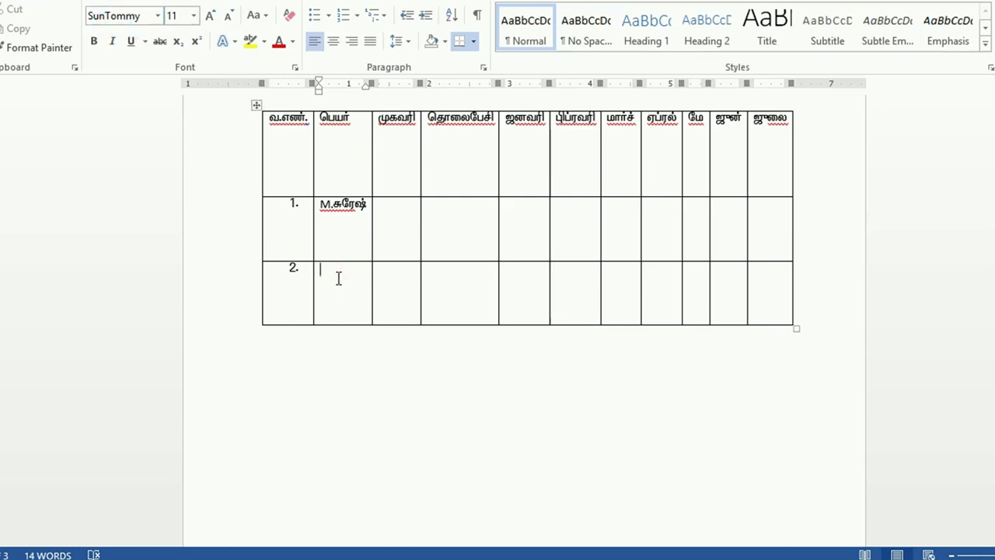
key(alt+shift)
text(S.)
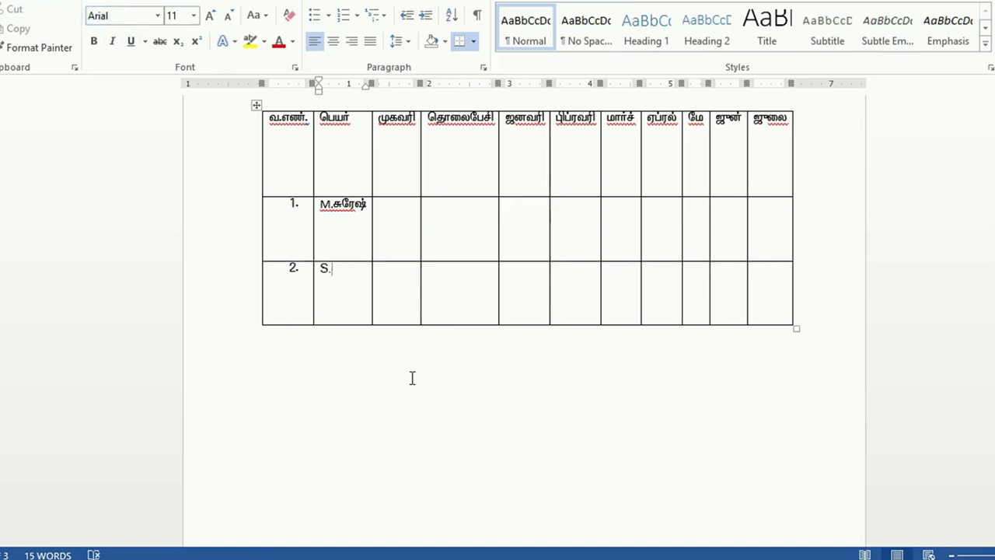
key(F9)
text(தினே)
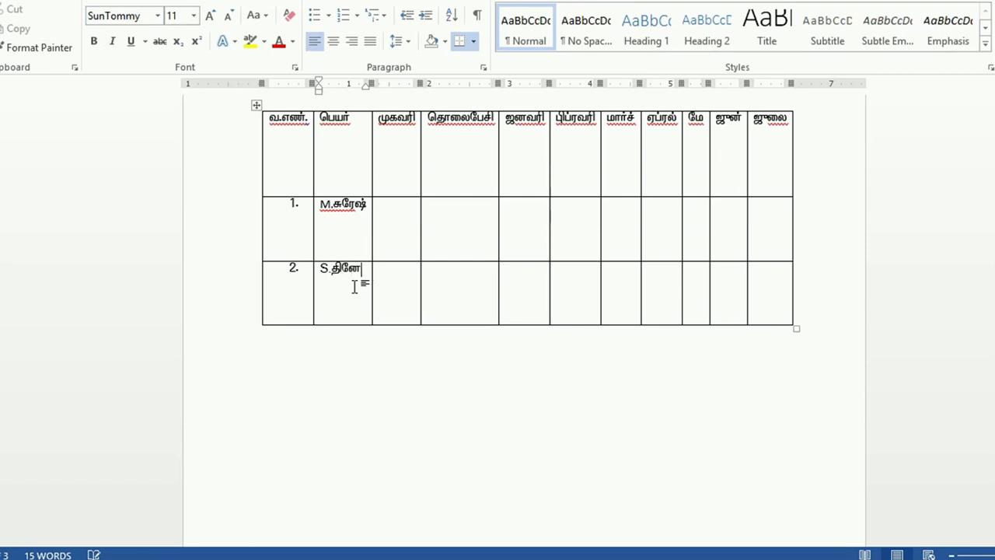
text(ஷ்)
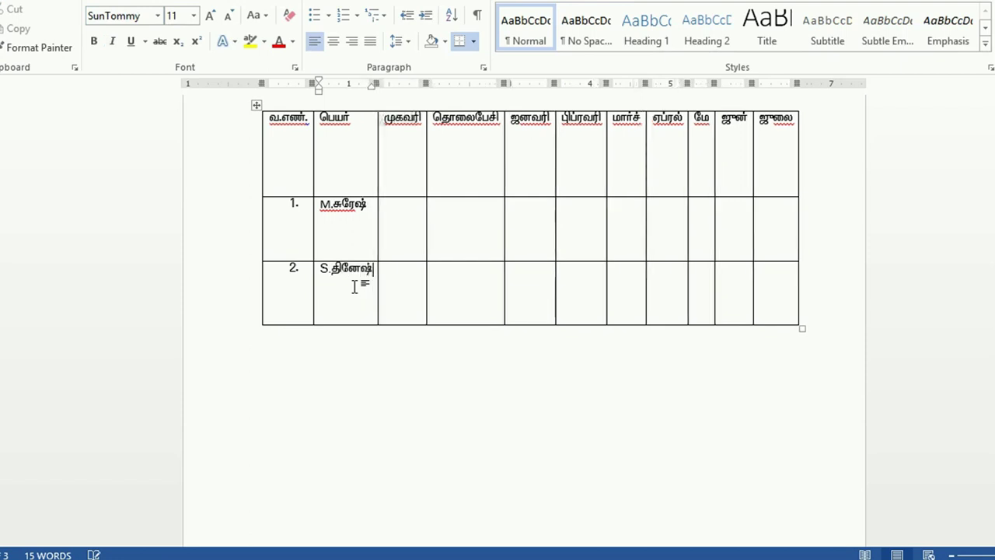
key(Tab)
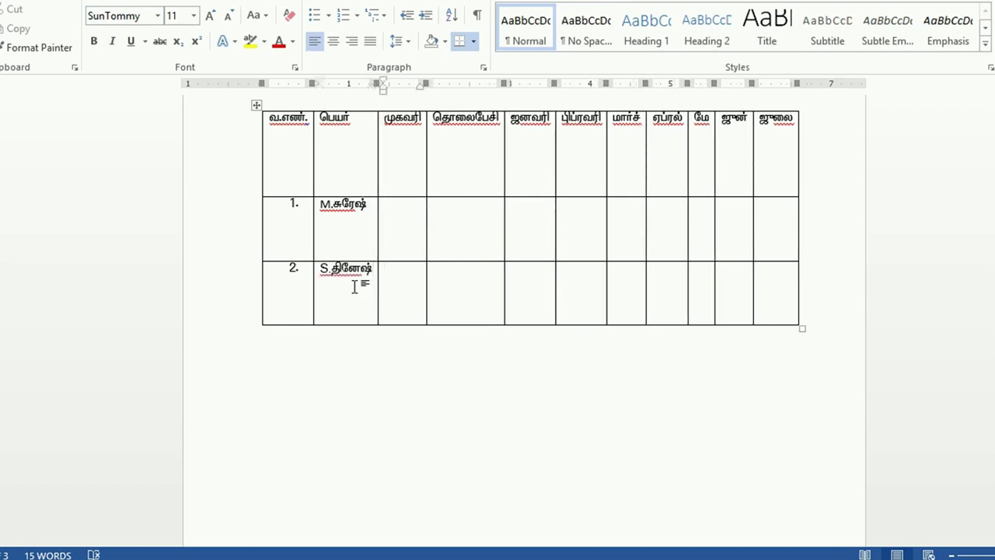
key(Tab)
key(Tab)
key(Tab)
key(Tab)
key(Tab)
key(Tab)
key(Tab)
key(Tab)
key(Tab)
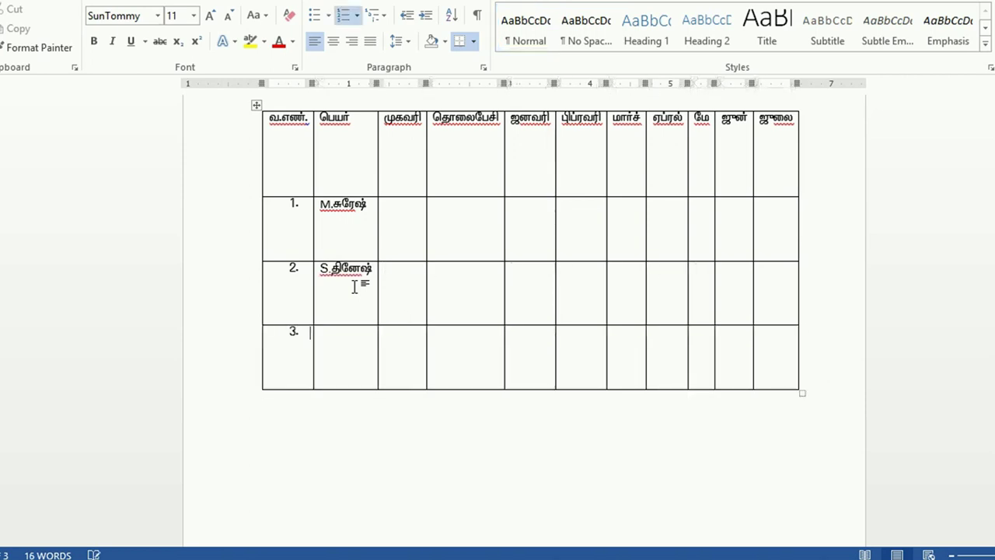
key(Tab)
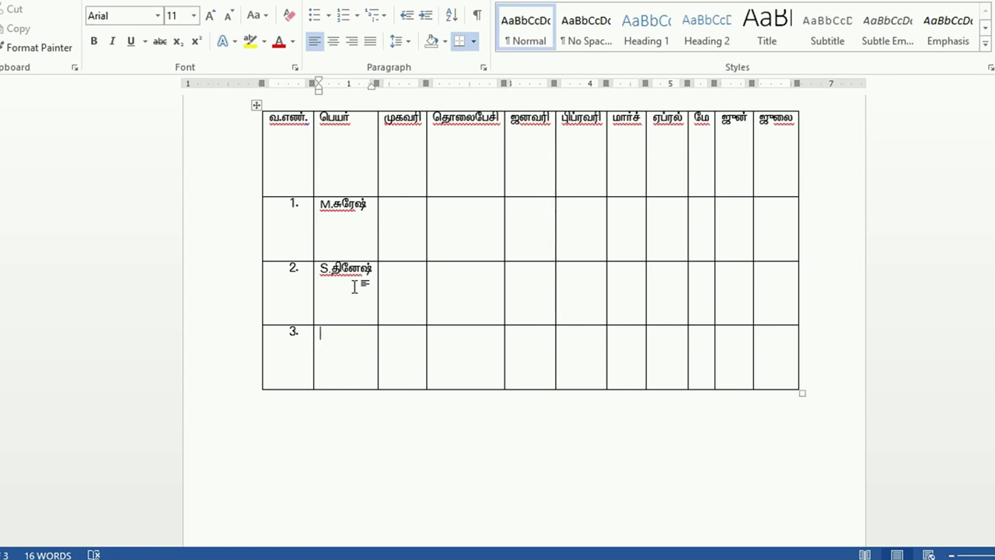
Type row 3's Tamil name using F9 for SunTommy, then tab to add row 4
text(C.)
key(F9)
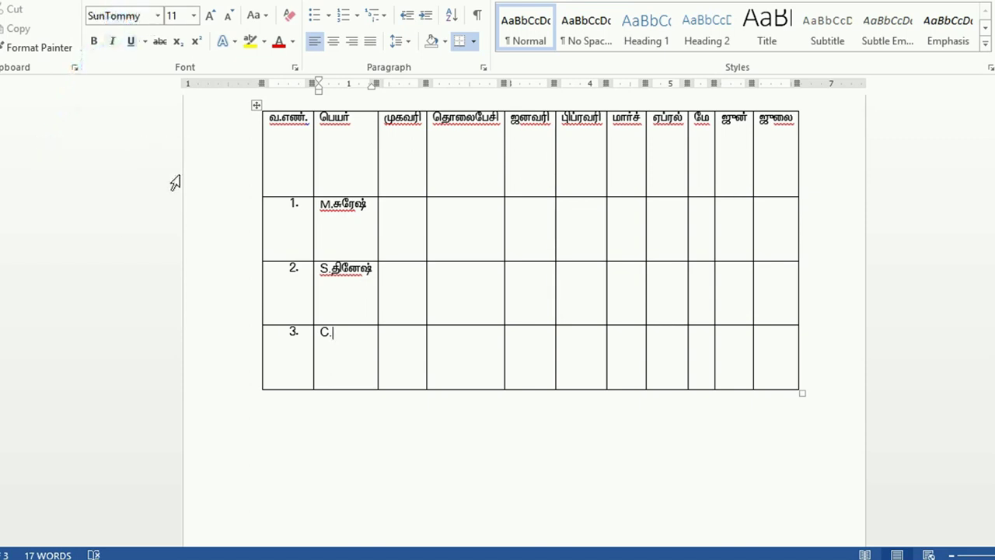
text(விக்)
key(BackSpace)
text(னேஷ்)
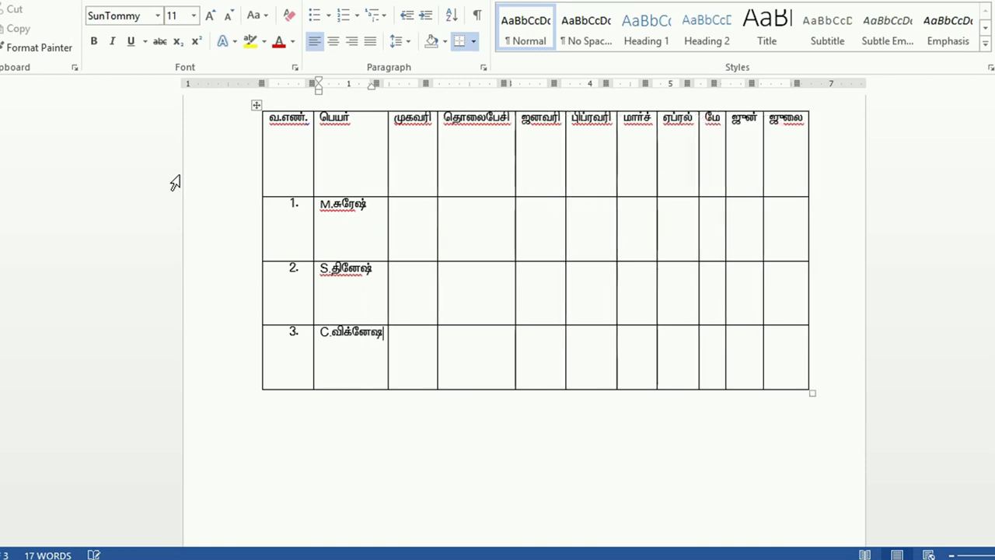
key(Tab)
key(Tab)
key(Tab)
key(Tab)
key(Tab)
key(Tab)
key(Tab)
key(Tab)
key(Tab)
key(Tab)
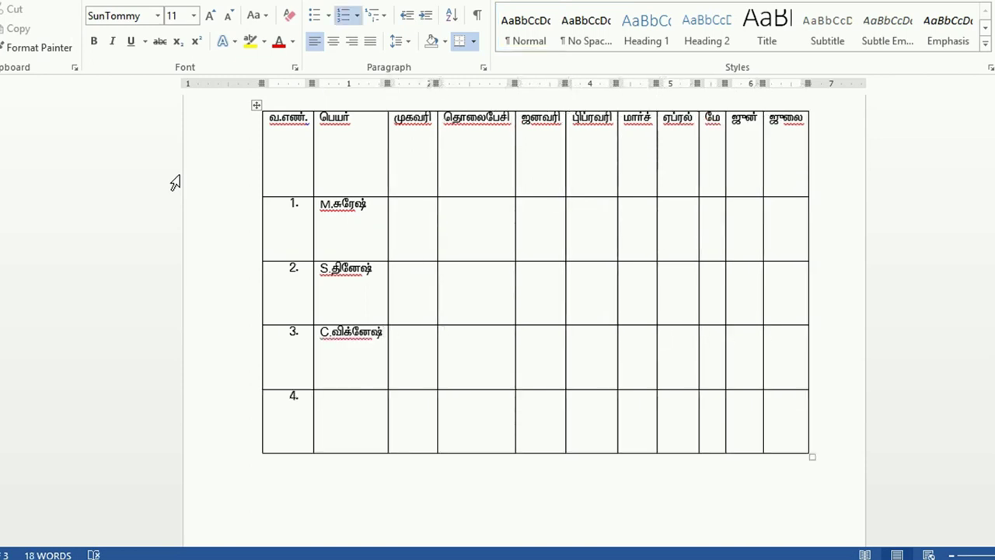
key(Tab)
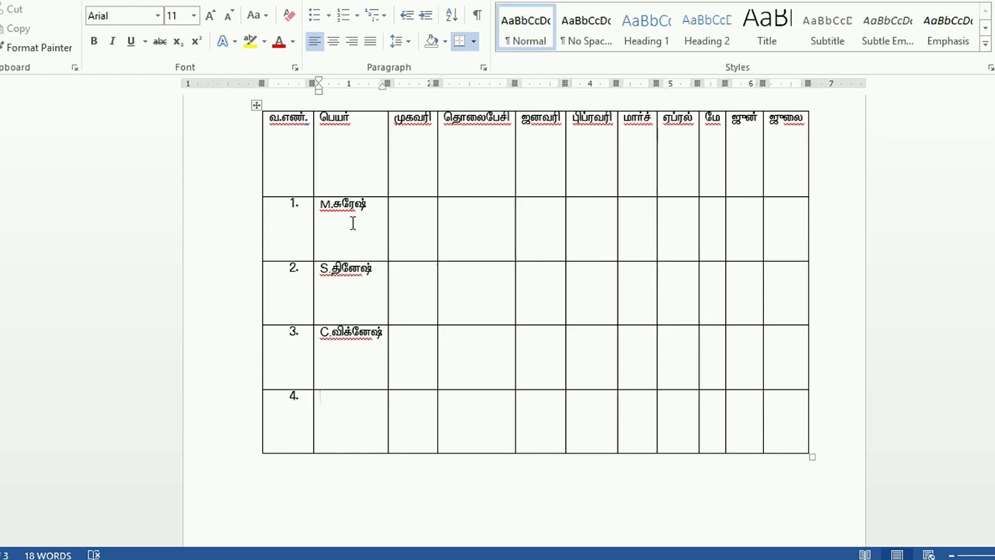
click(350, 356)
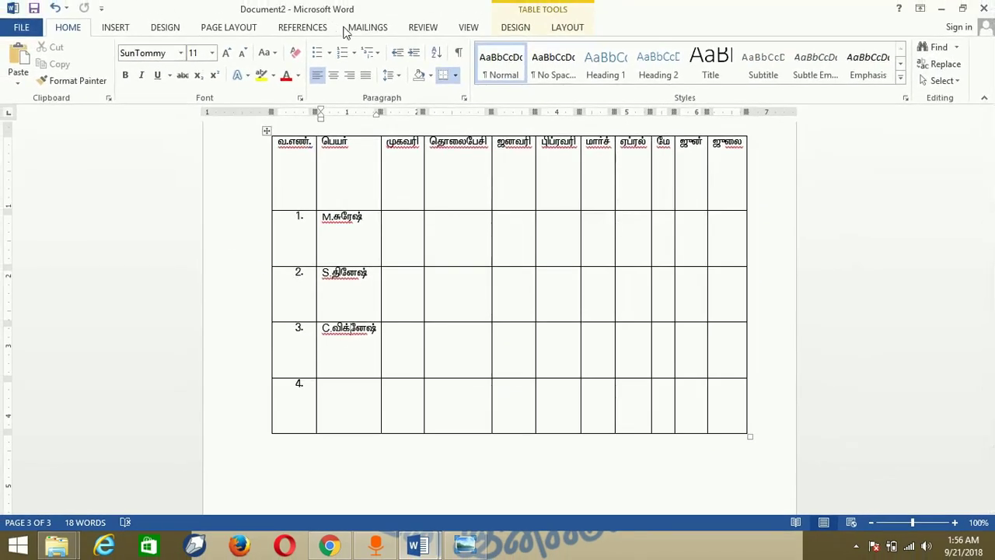
Add blank columns to the right of the ஜூலை header column
click(511, 29)
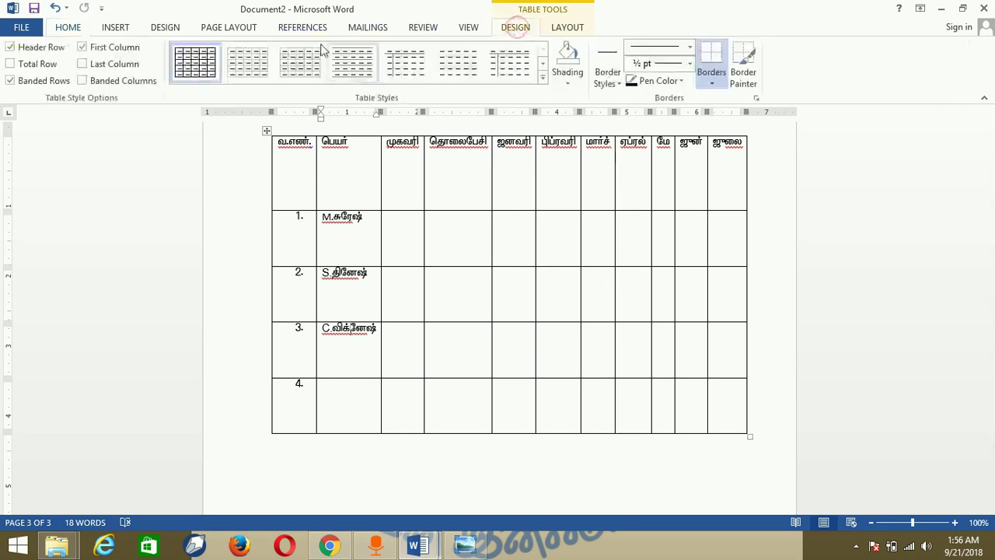
click(116, 27)
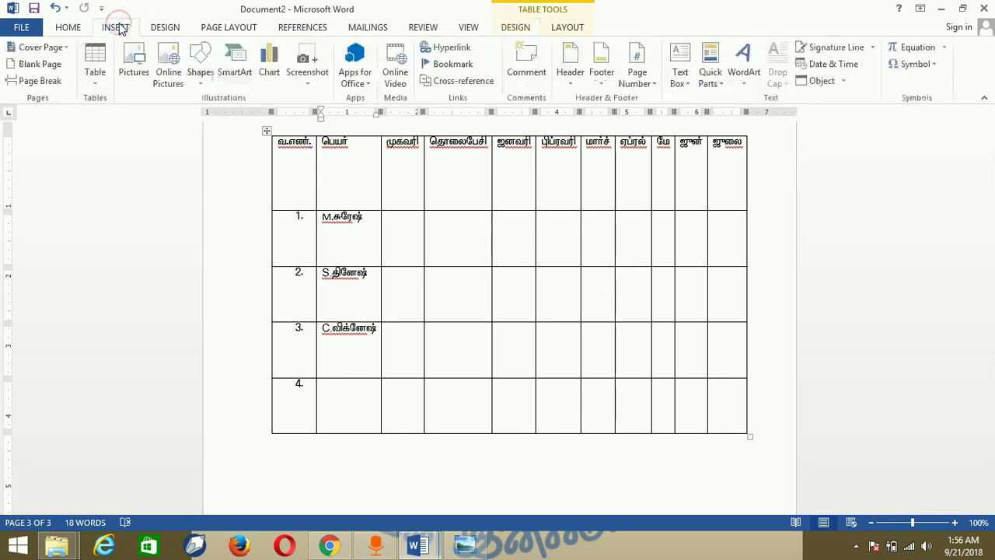
click(774, 153)
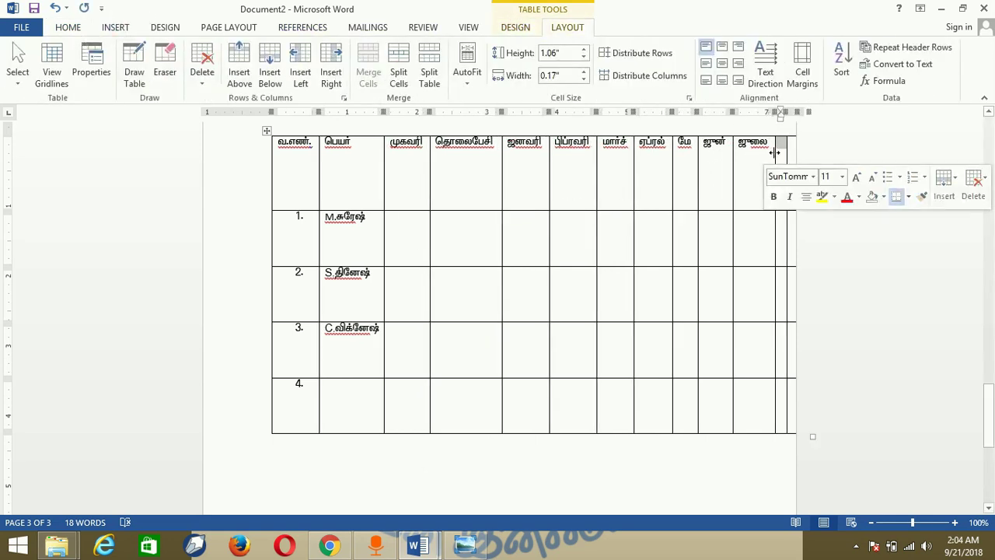
click(745, 150)
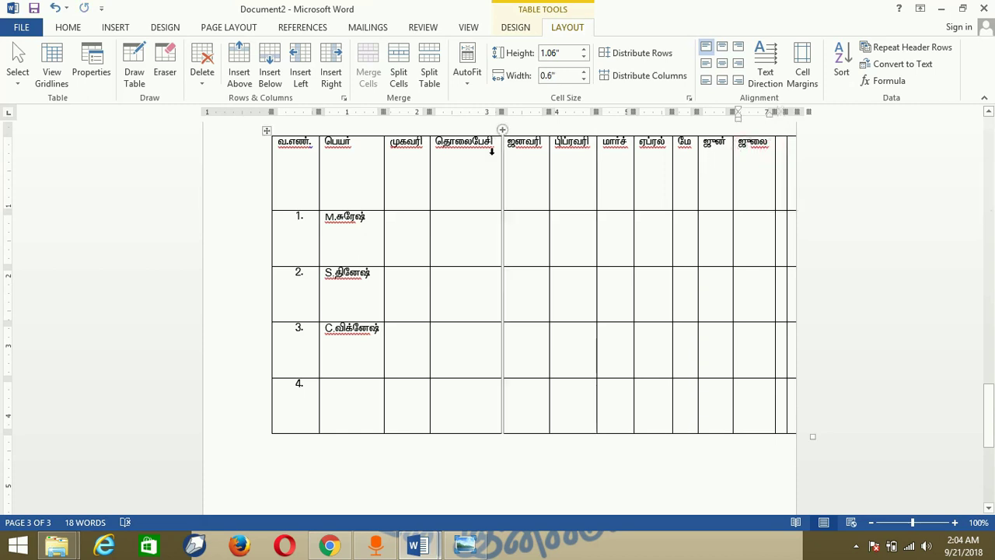
Select the header cells from முகவரி through ஜூலை
click(406, 157)
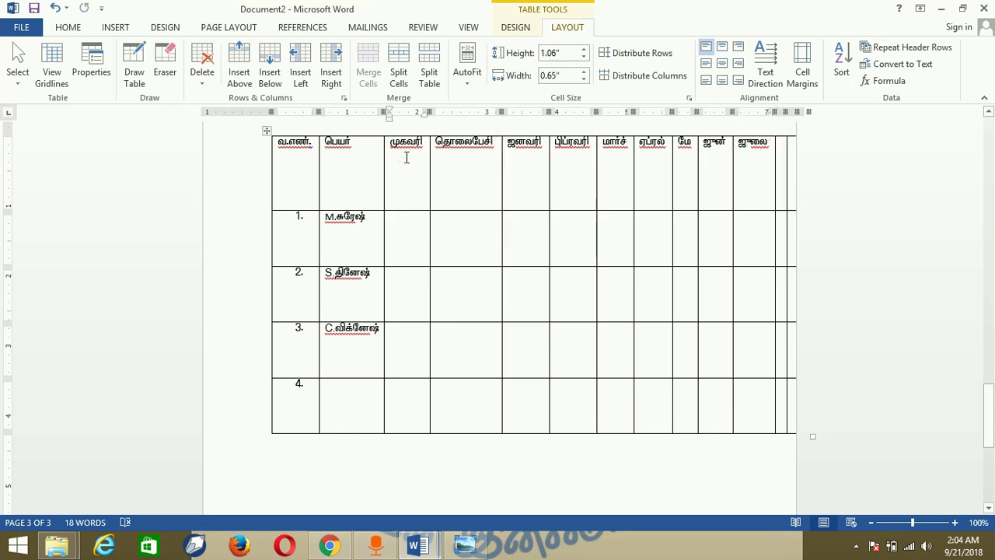
drag(407, 155, 686, 194)
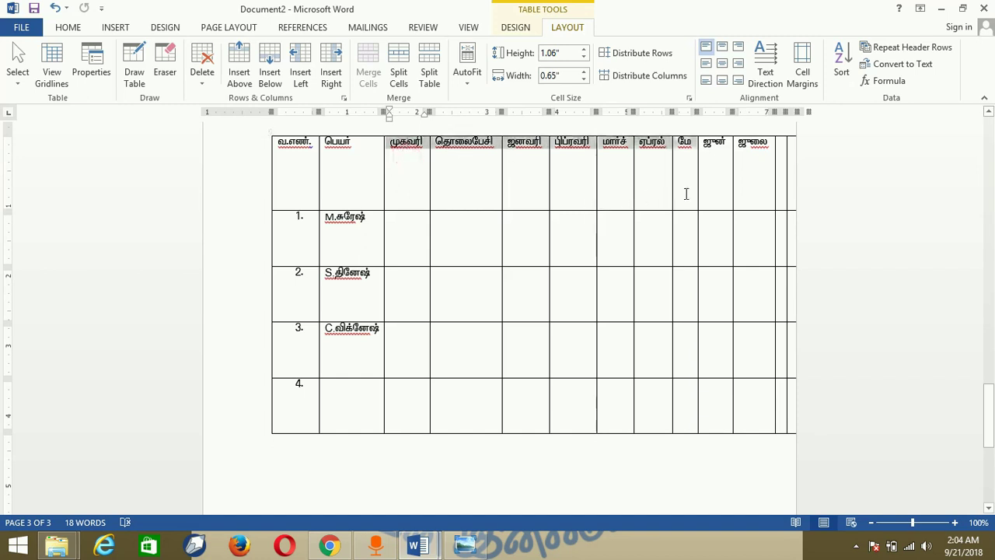
drag(686, 194, 751, 182)
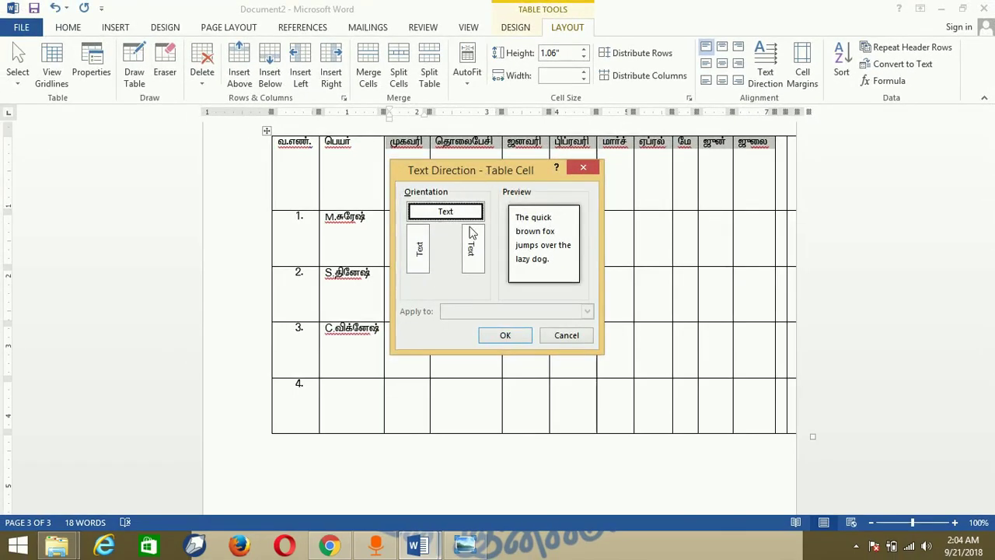
Choose the vertical text orientation for the selected header cells and confirm with OK
click(420, 249)
click(513, 341)
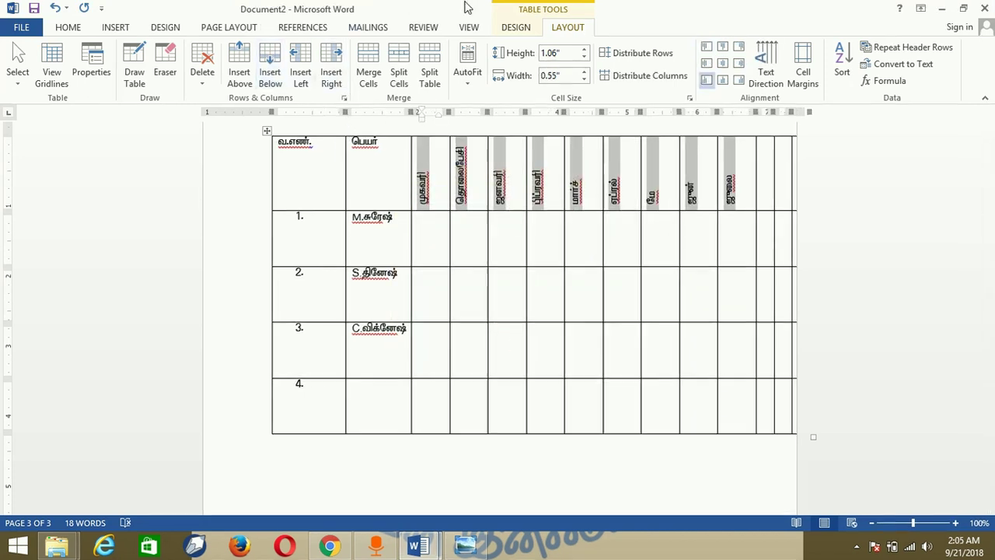
click(466, 68)
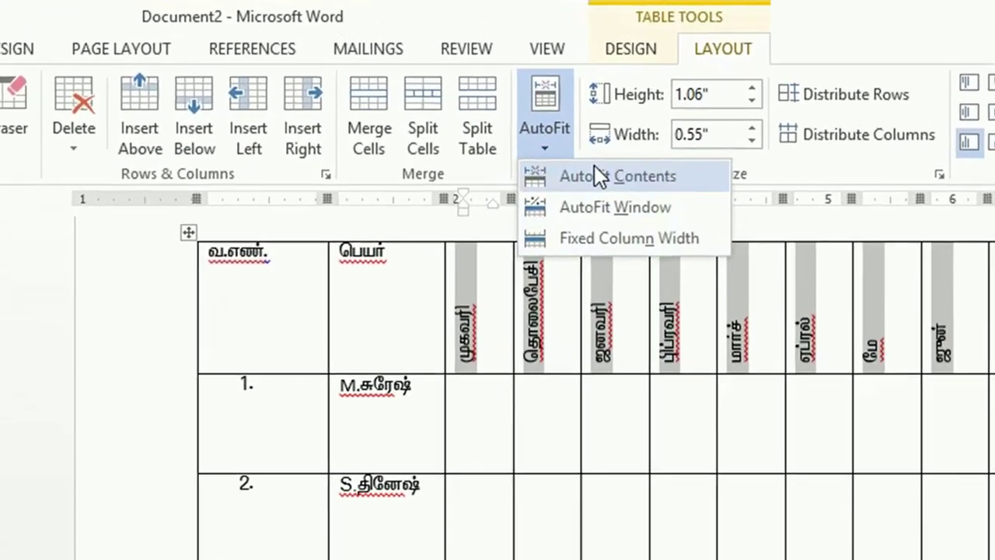
AutoFit the table columns to contents and type ஆகஸ்ட் in the first new header cell
click(538, 131)
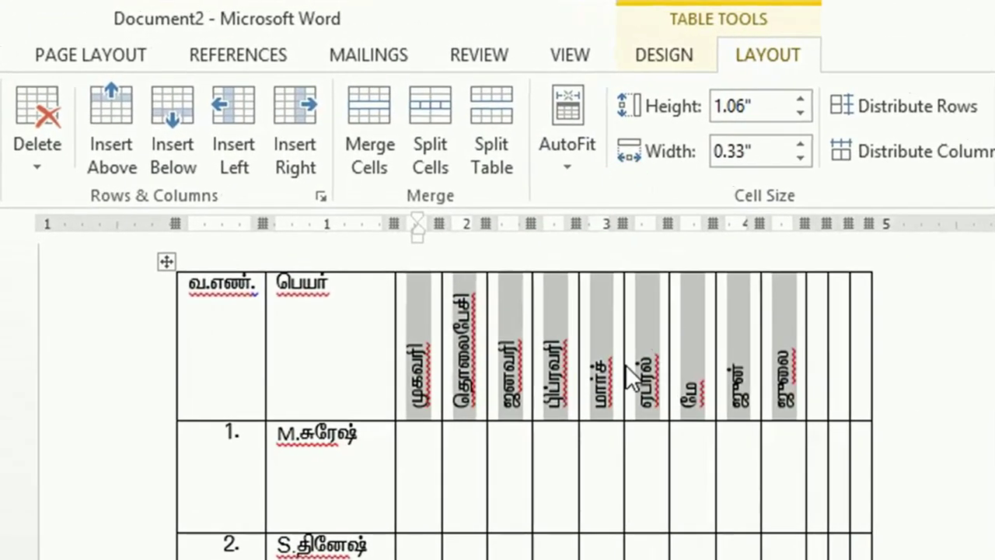
click(790, 373)
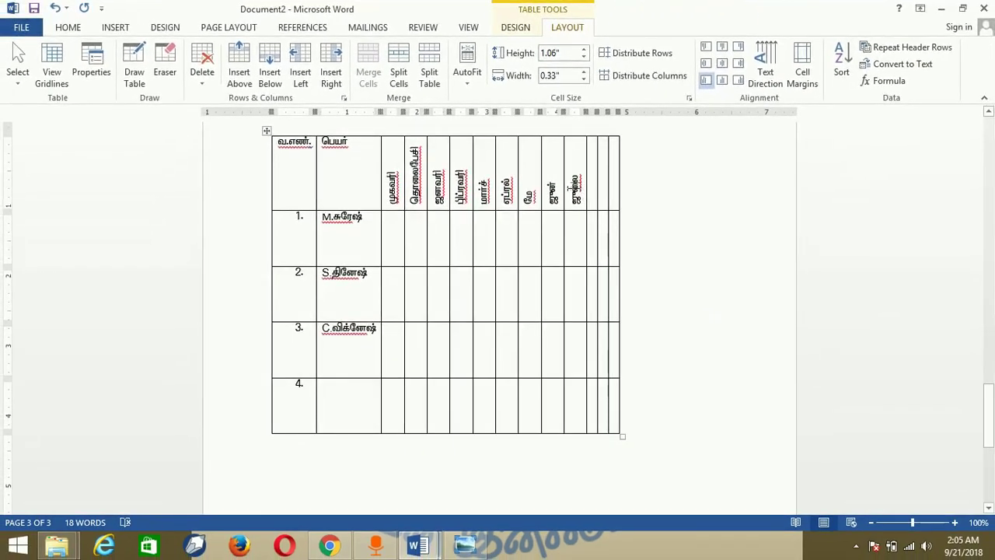
key(Tab)
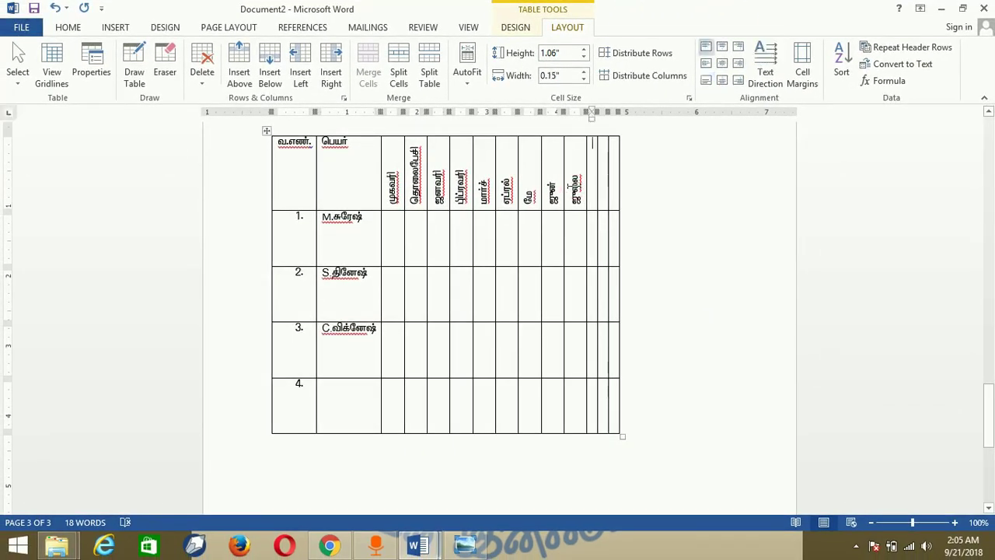
text(ஆ)
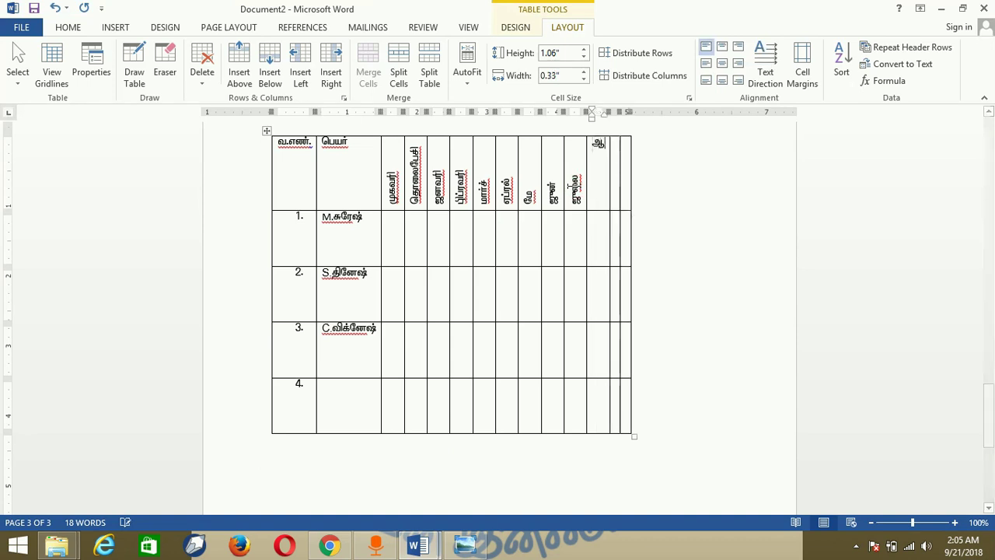
text(கஸ்ட்)
Type செப்டம்பர் and அக்டோபர் in the next two header cells, correcting typos
key(Tab)
text(செப்டம்)
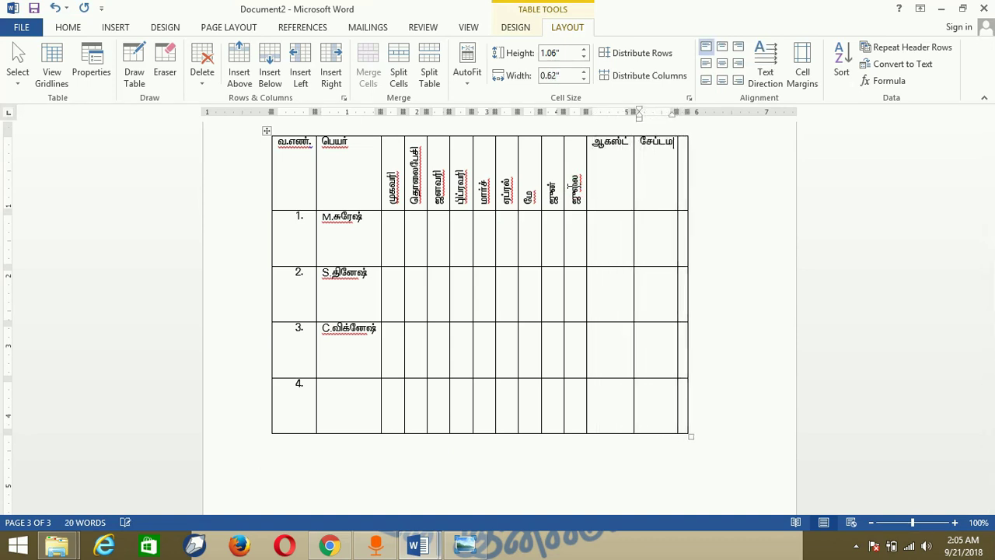
key(BackSpace)
key(BackSpace)
key(BackSpace)
text(ெப்டம்பர்)
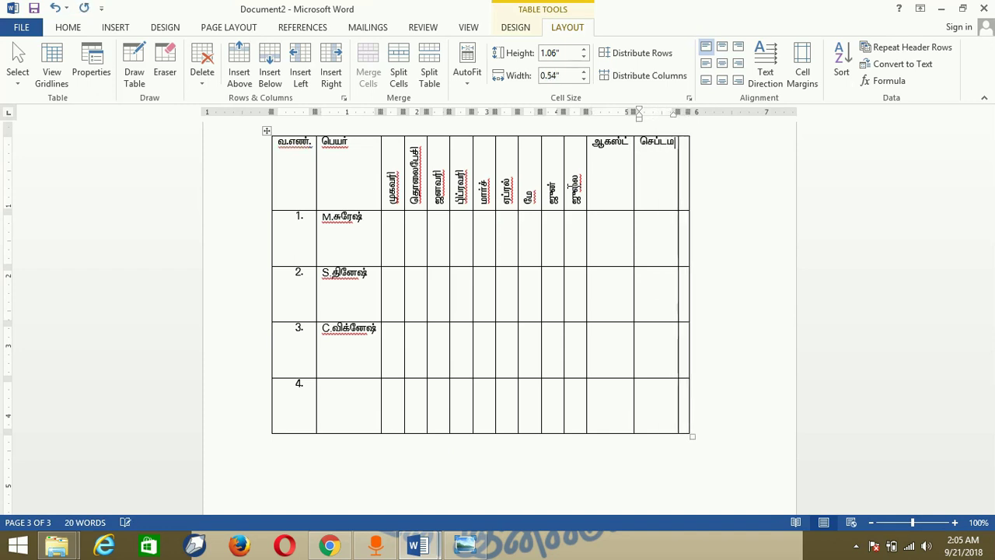
key(Tab)
text(அ)
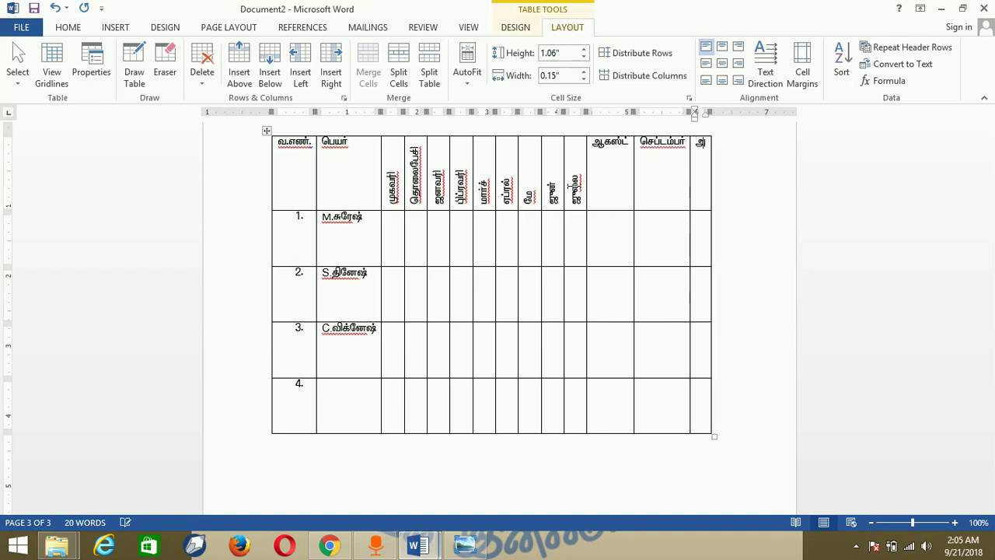
text(ஆக்)
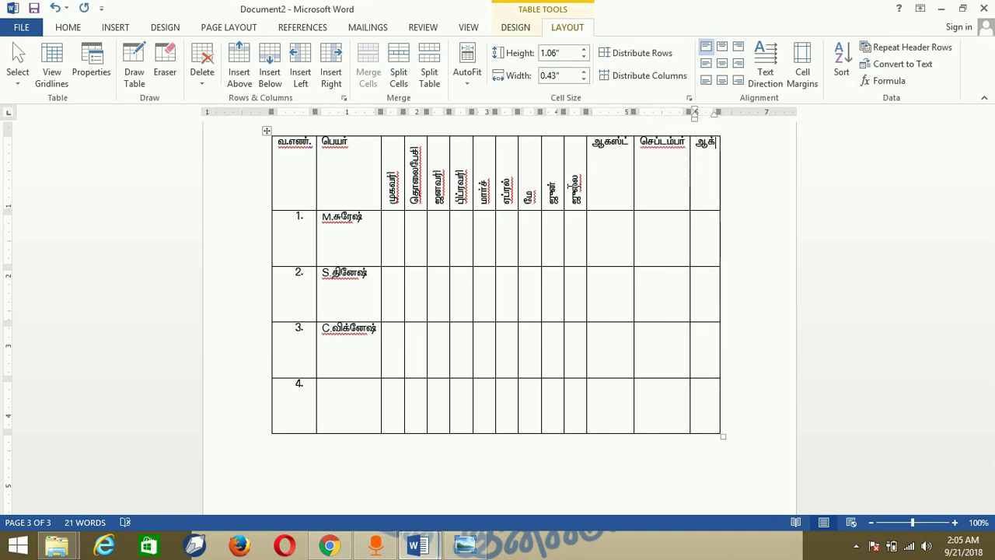
text(ட)
key(BackSpace)
key(BackSpace)
key(BackSpace)
key(BackSpace)
text(அக்)
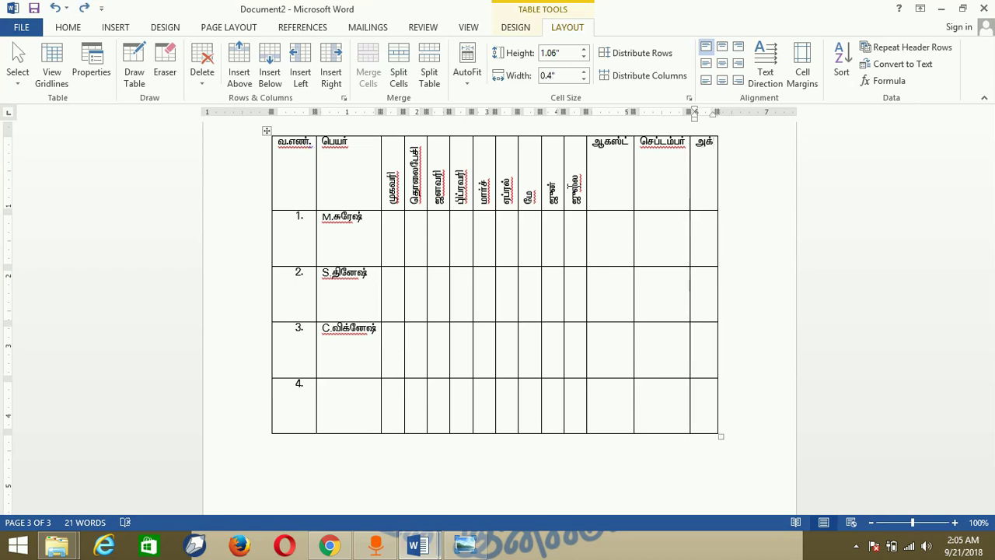
text(டோபர்)
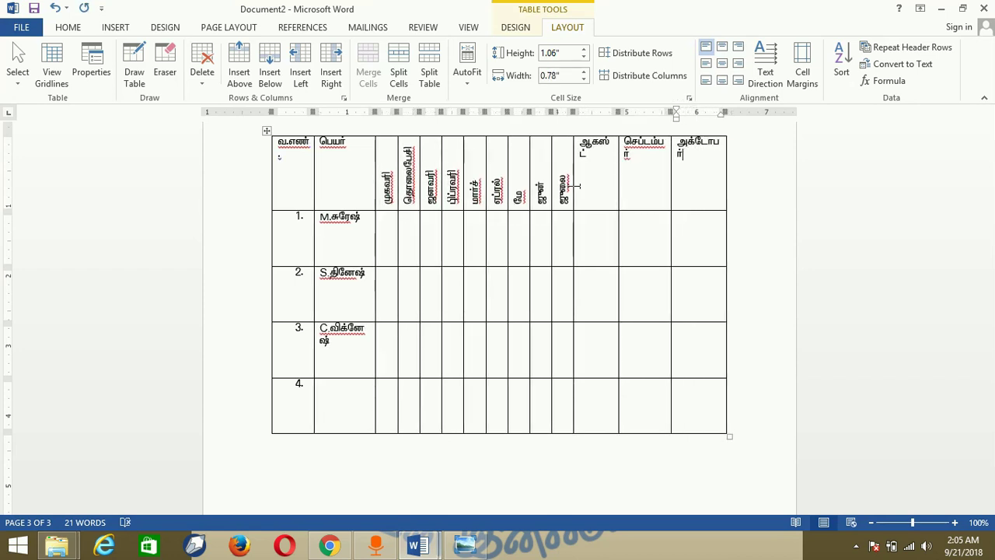
Select the ஆகஸ்ட் to அக்டோபர் header cells and rotate their text vertically
click(601, 147)
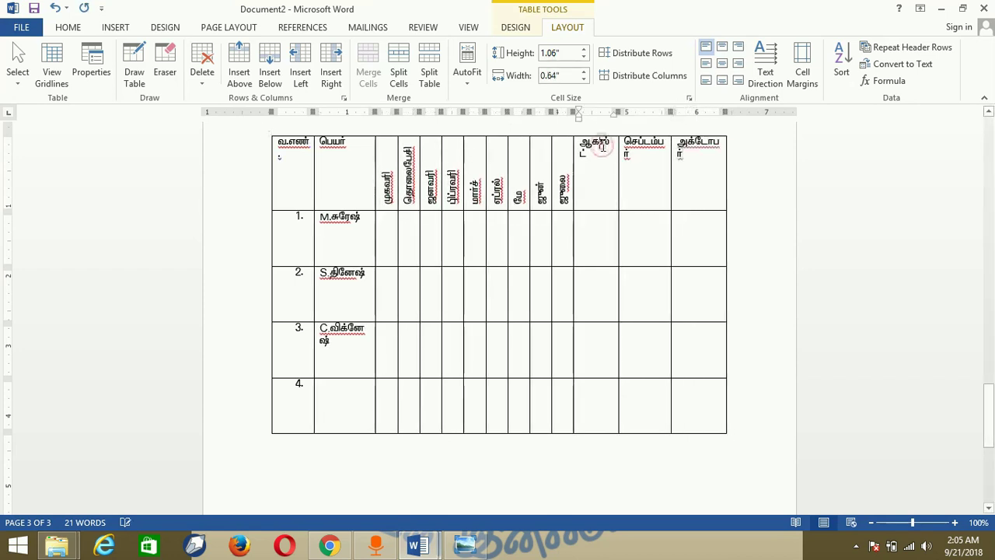
drag(601, 146, 684, 163)
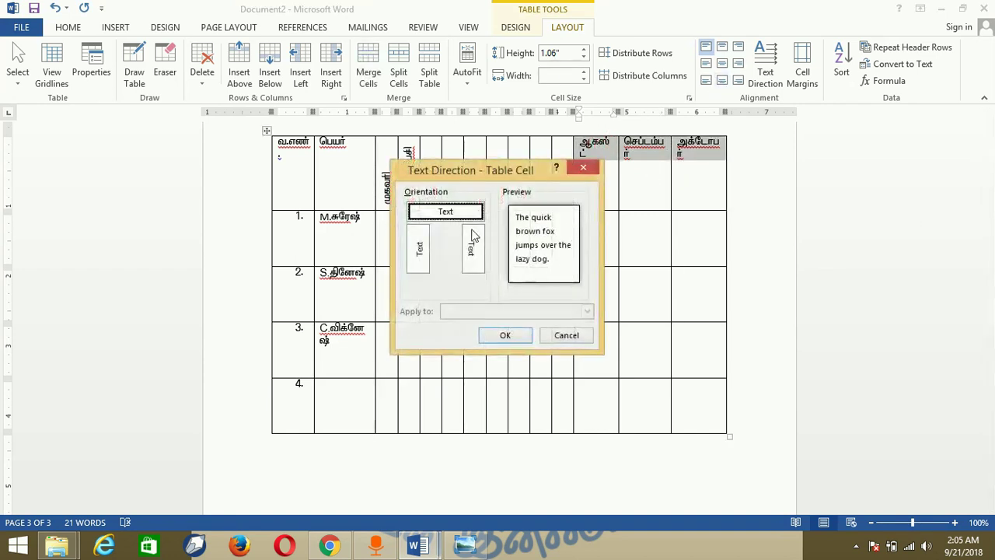
click(418, 261)
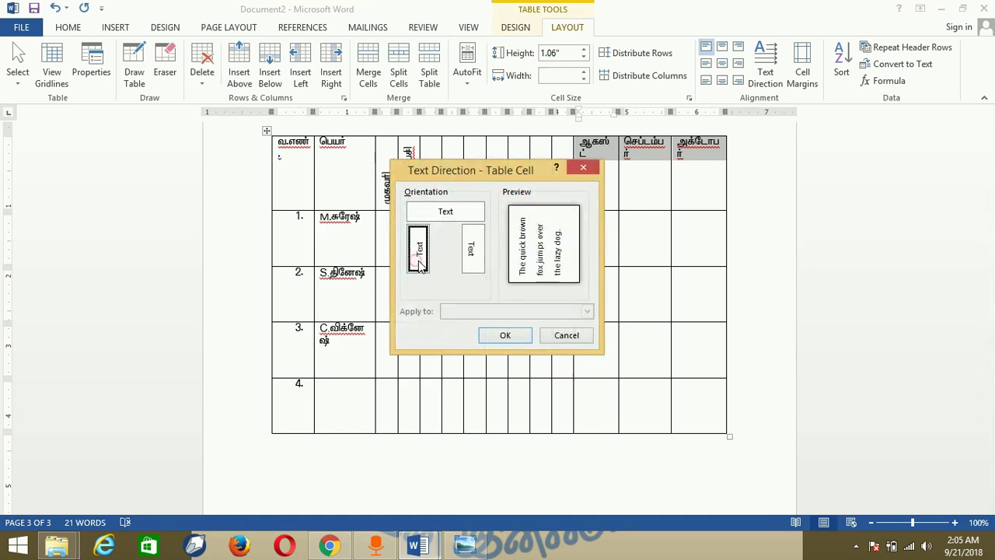
click(506, 336)
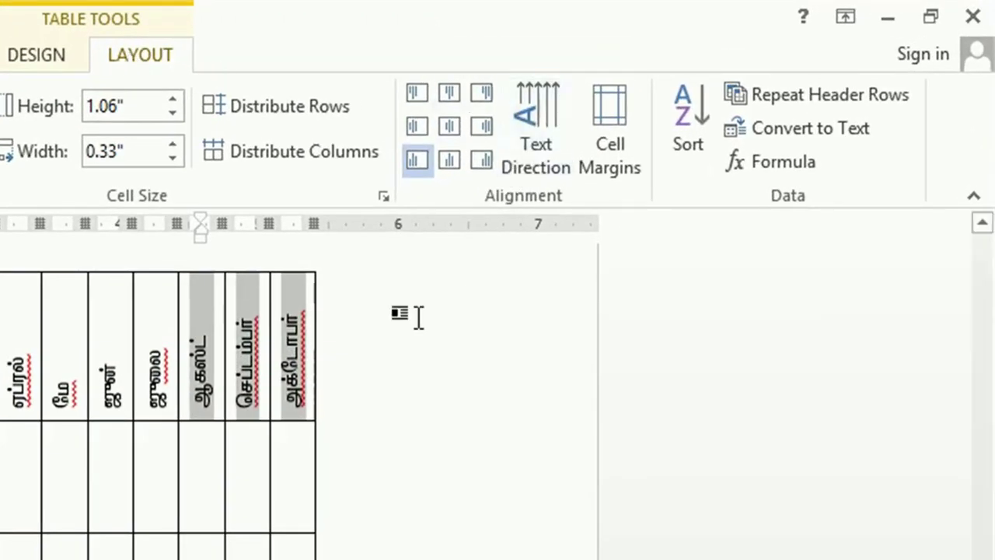
click(336, 245)
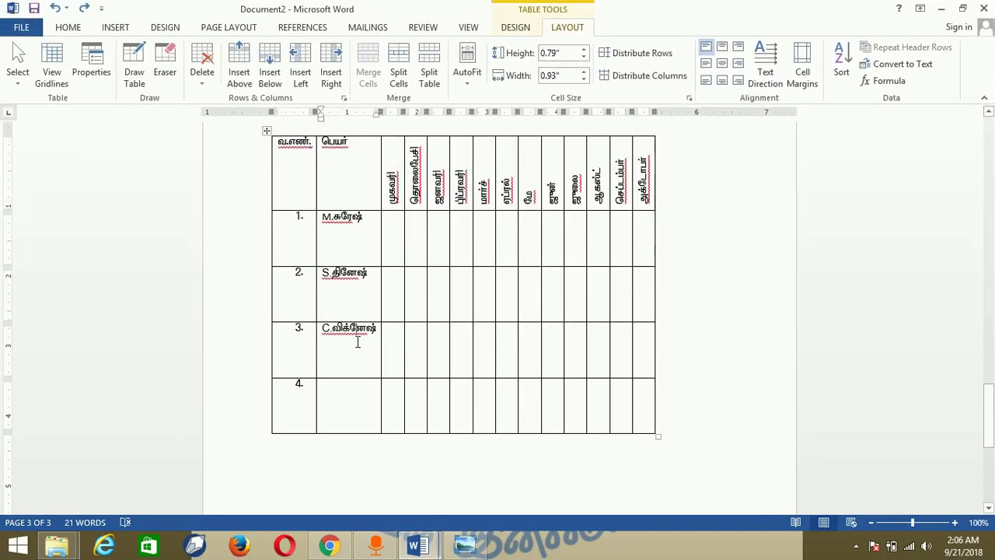
Tab from row 4 to add auto-numbered rows through 23, then jump back to the document start
click(509, 187)
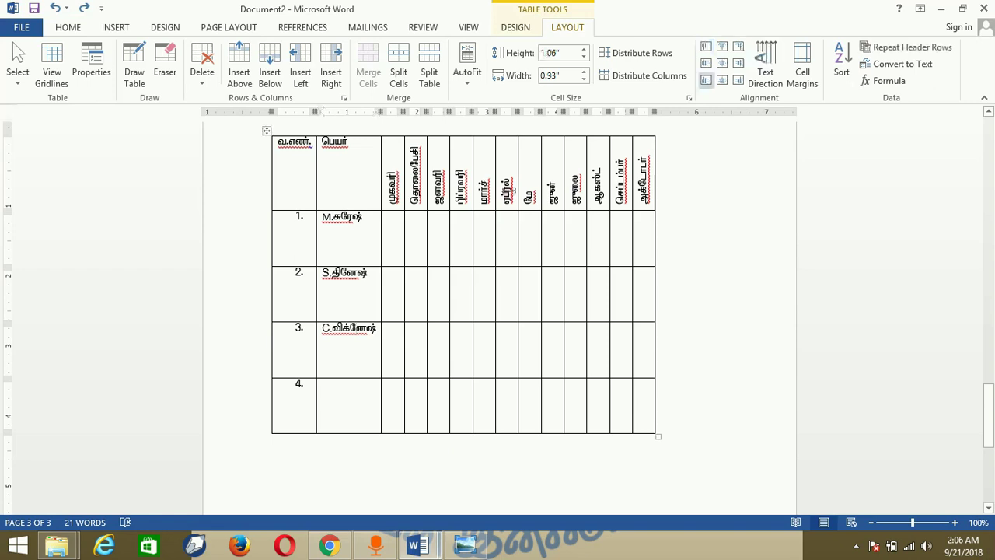
click(384, 232)
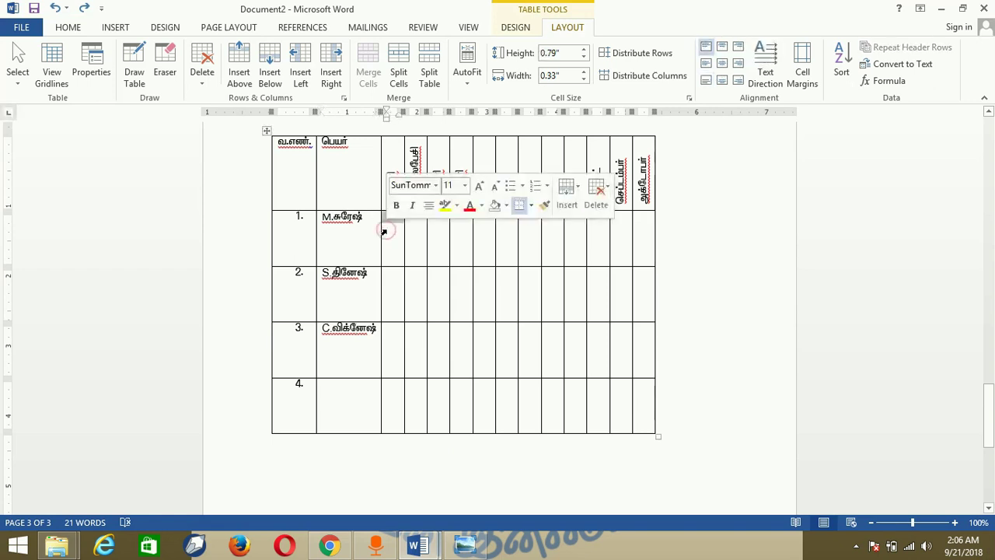
click(399, 248)
click(351, 396)
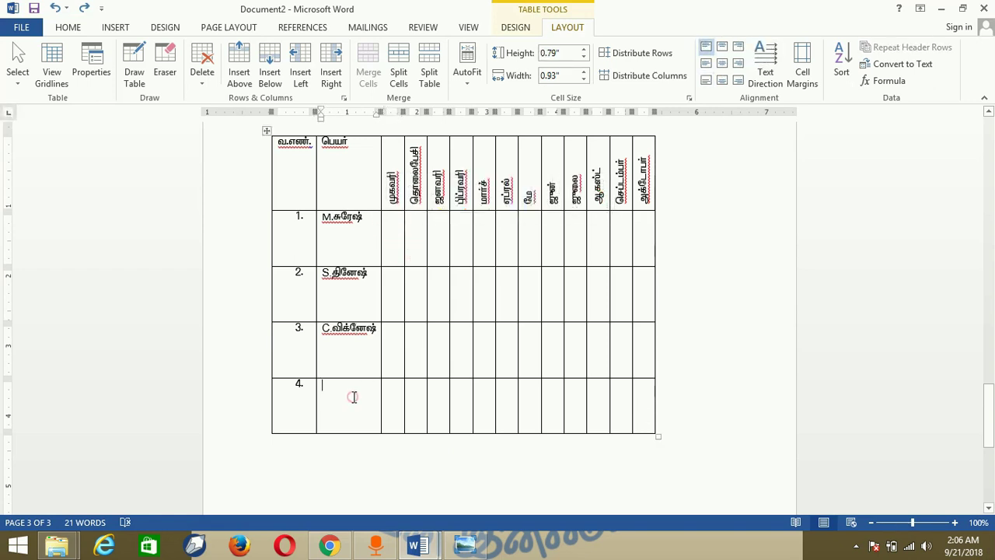
key(Tab)
key(Tab)
key(Tab)
key(Tab)
key(Tab)
key(Tab)
key(Tab)
key(Tab)
key(Tab)
key(Tab)
key(Tab)
key(Tab)
key(Tab)
key(Tab)
key(Tab)
key(Tab)
key(Tab)
key(Tab)
key(Tab)
key(Tab)
key(Tab)
key(Tab)
key(Tab)
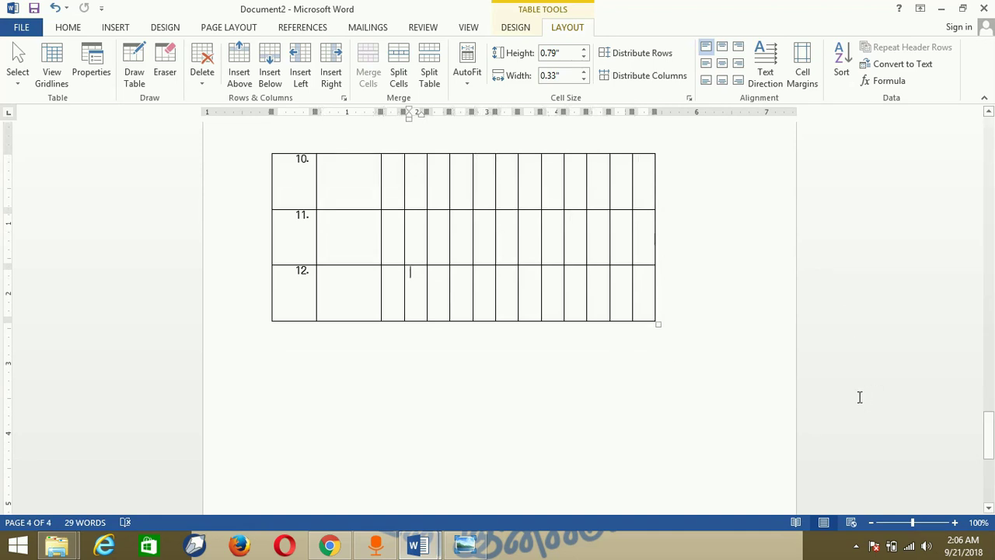
key(Tab)
key(Tab)
key(Tab)
key(Tab)
key(Tab)
key(Tab)
key(Tab)
key(Tab)
key(Tab)
key(Tab)
key(Tab)
key(Tab)
key(Tab)
key(Tab)
key(Tab)
key(Tab)
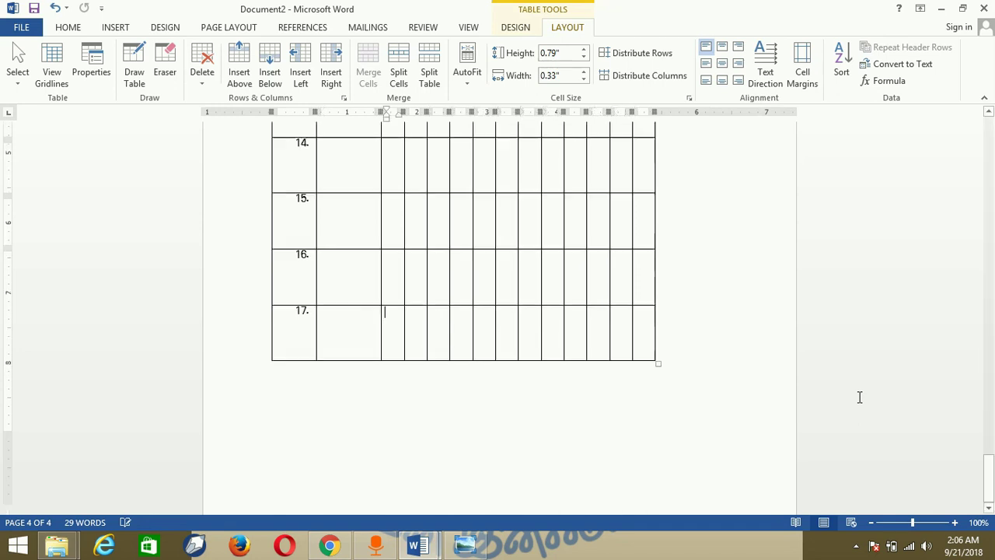
key(Tab)
key(Tab)
key(Tab)
key(Tab)
key(Tab)
key(Tab)
key(Tab)
key(Tab)
key(Tab)
key(Tab)
key(Tab)
key(Tab)
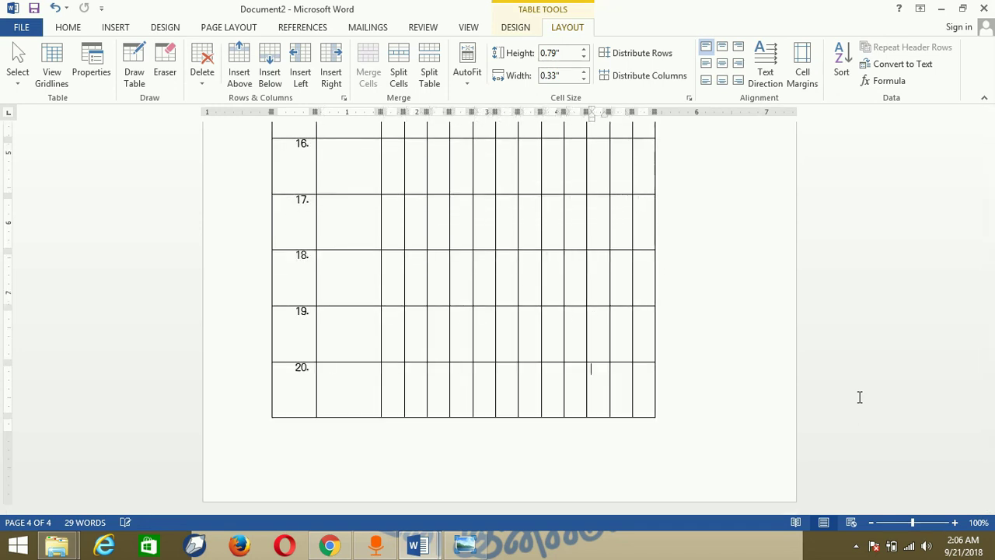
key(Tab)
key(Tab)
key(Tab)
key(Tab)
key(Tab)
key(Tab)
key(Tab)
key(Tab)
key(Tab)
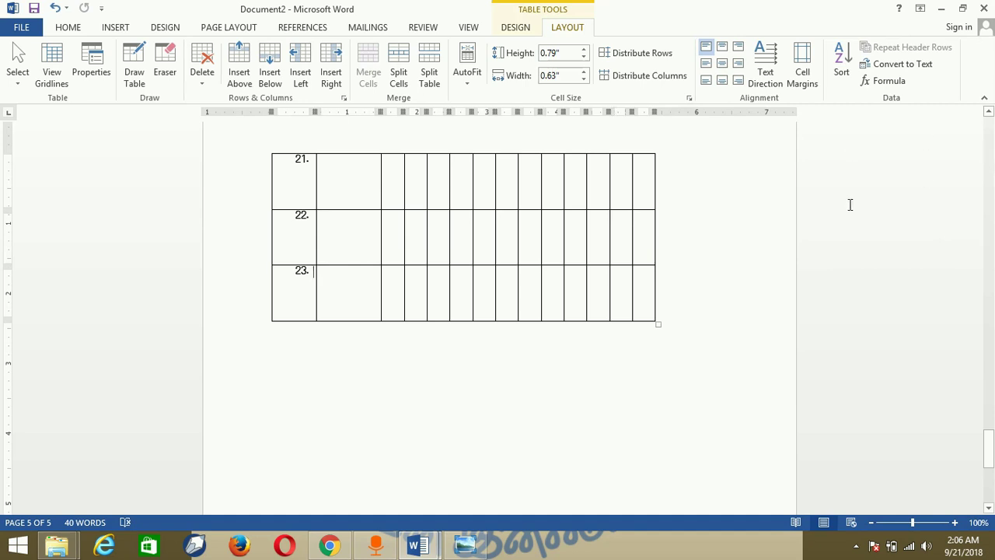
key(ctrl+End)
key(ctrl+Return)
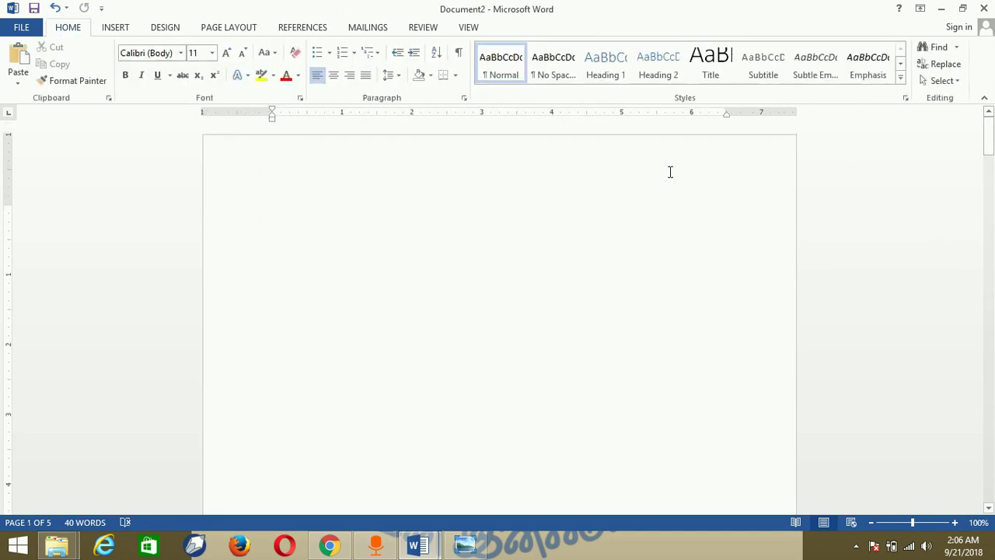
Select the register table's cells from the header row down
key(Down)
key(Down)
key(Down)
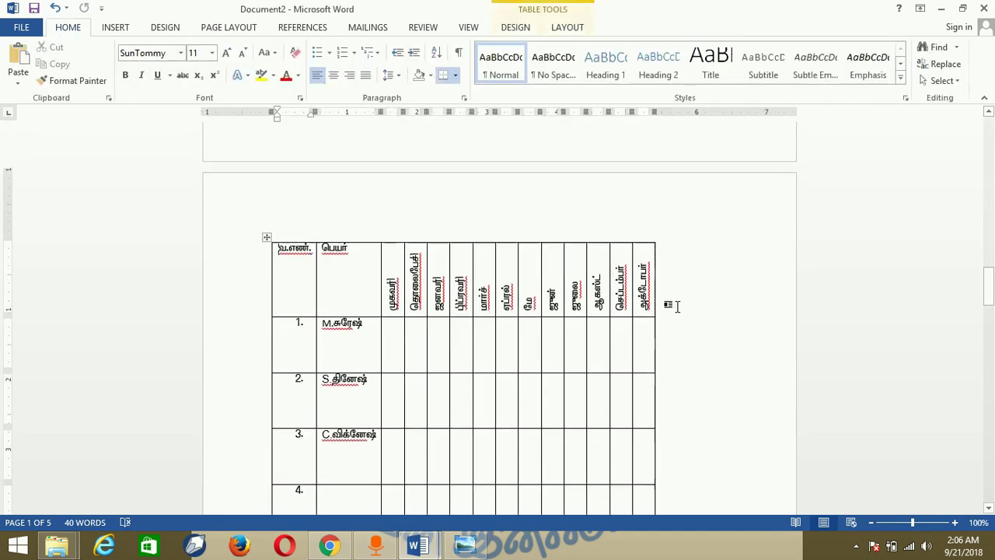
key(Down)
key(Down)
key(Down)
key(Up)
key(Up)
key(Up)
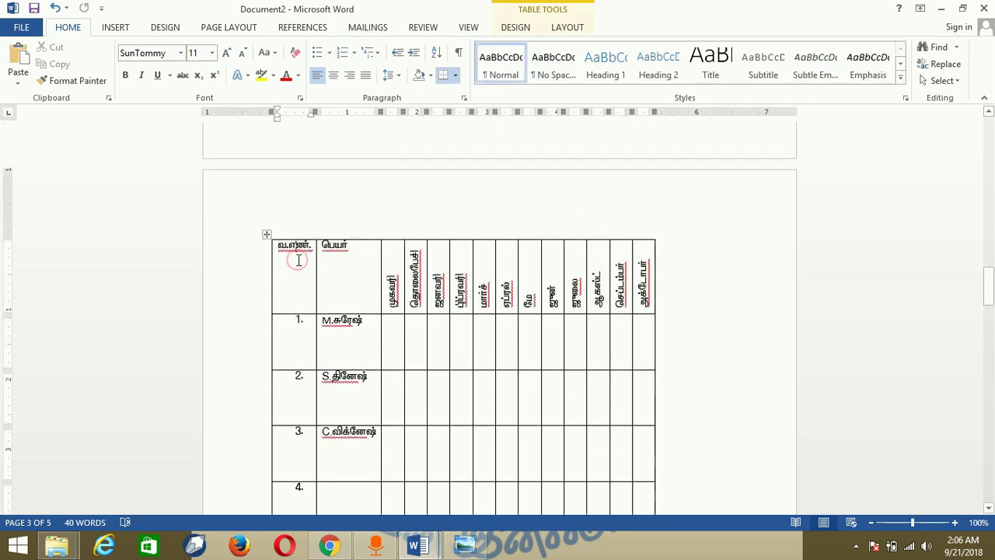
key(alt+p)
mouse_move(290, 256)
mouse_down()
mouse_move(639, 415)
mouse_move(637, 443)
mouse_up()
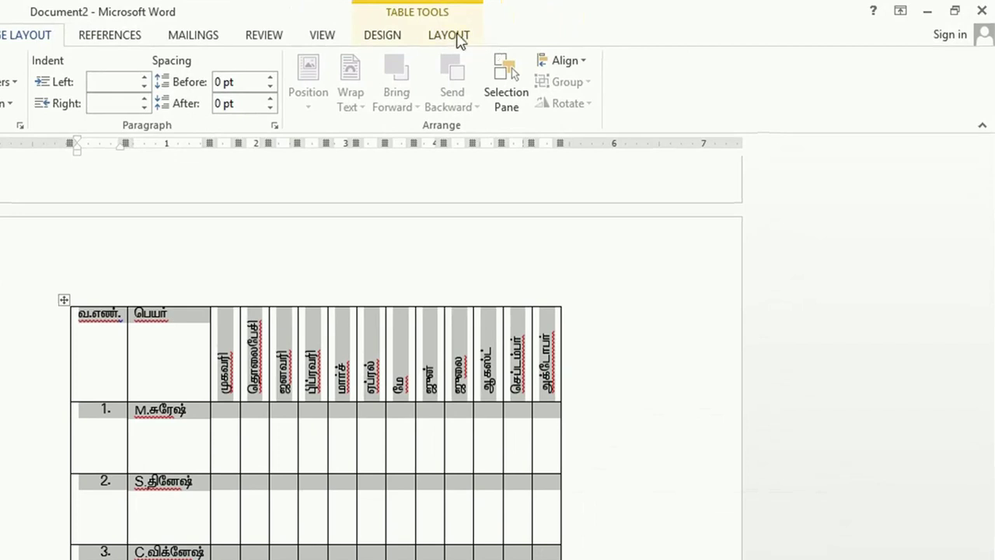
Apply Align Center to the selected cells, then select the whole header row
click(454, 35)
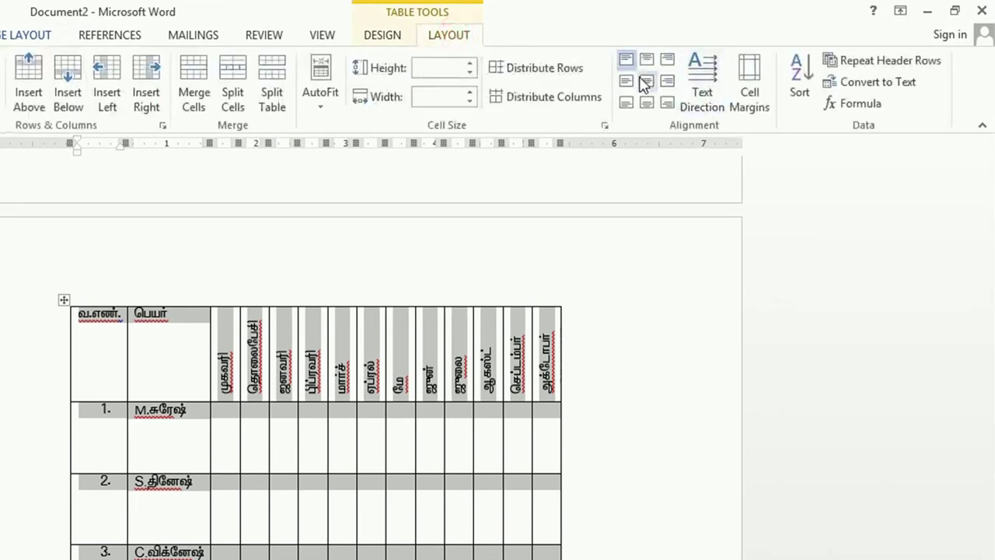
click(644, 80)
click(235, 414)
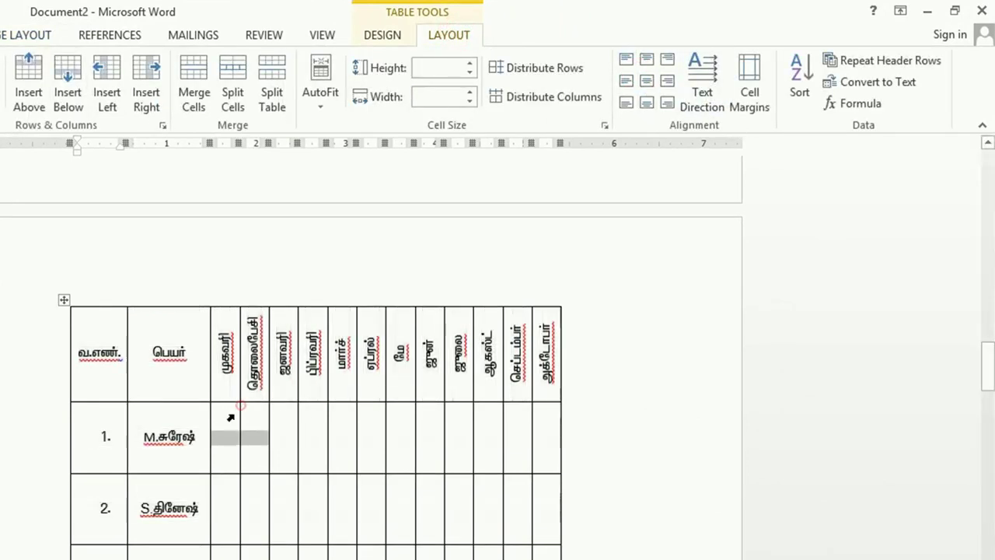
click(231, 417)
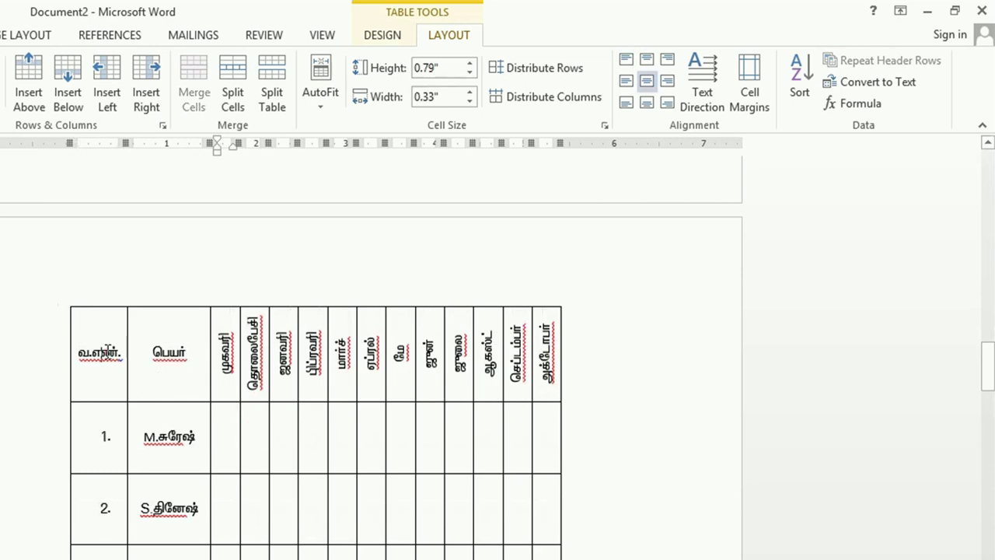
click(106, 351)
drag(106, 352, 542, 358)
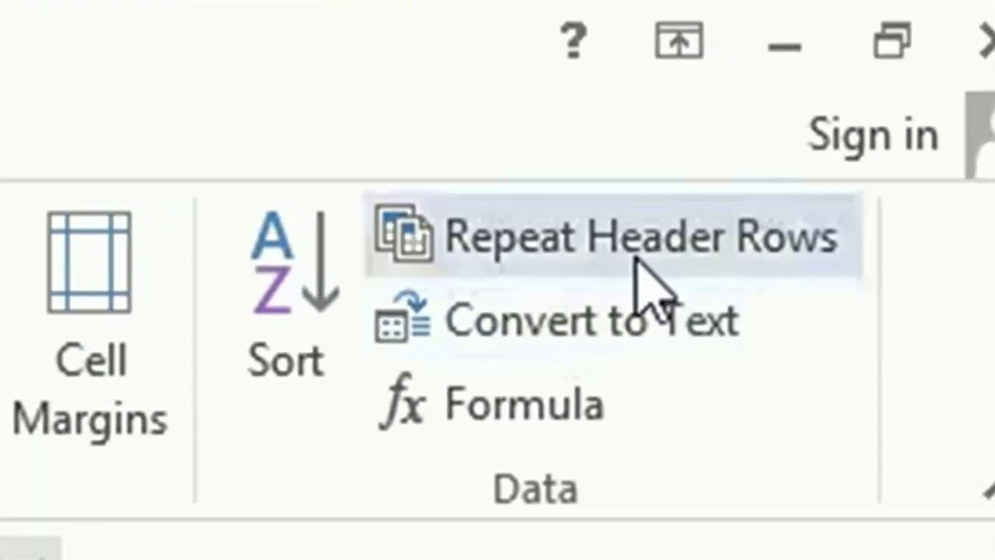
Turn on Repeat Header Rows and confirm in Print preview that page 4 starts with the headings
click(627, 244)
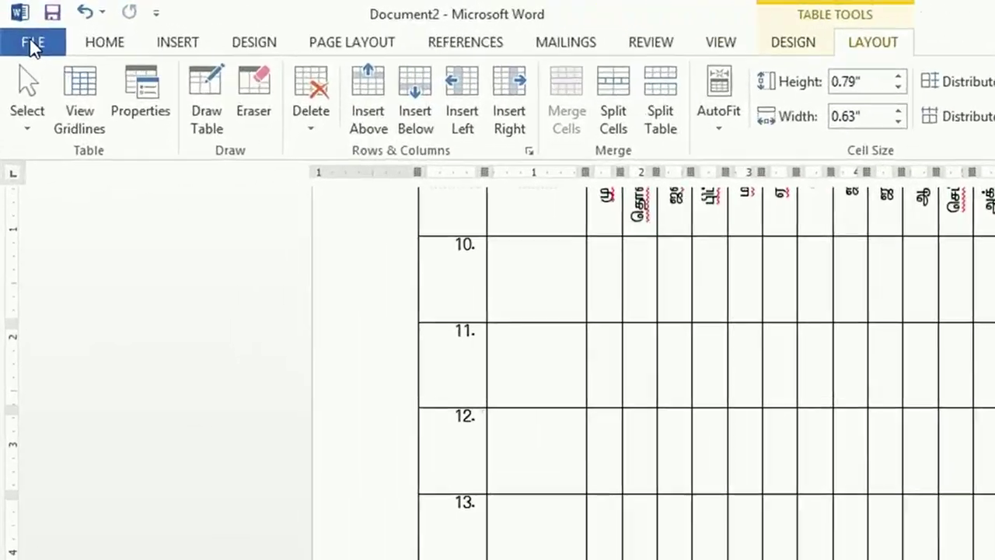
click(24, 28)
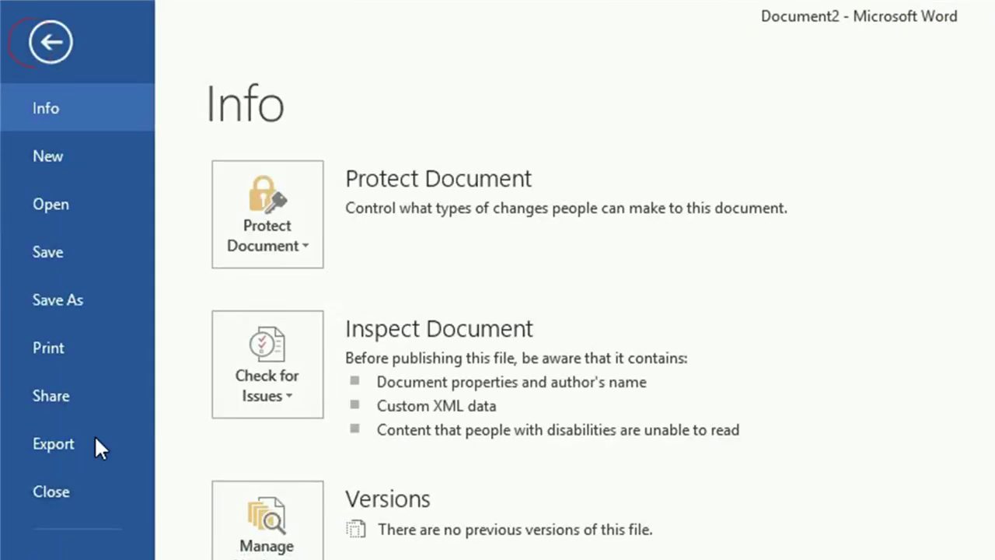
click(66, 344)
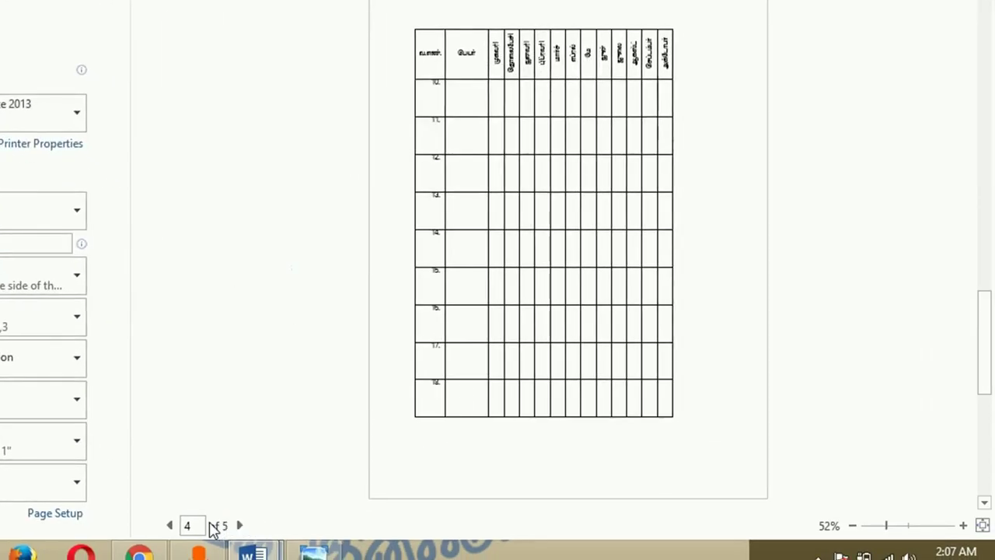
click(170, 527)
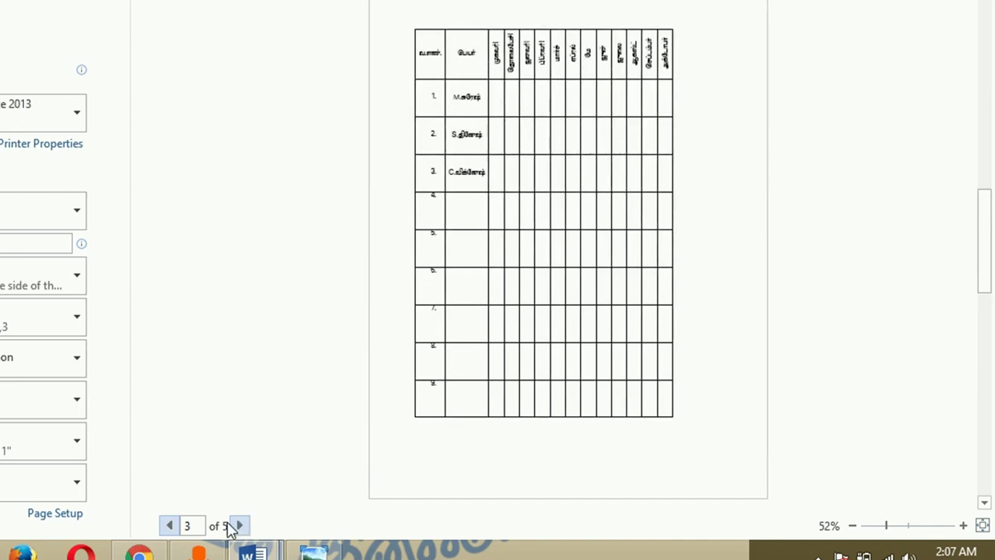
click(239, 525)
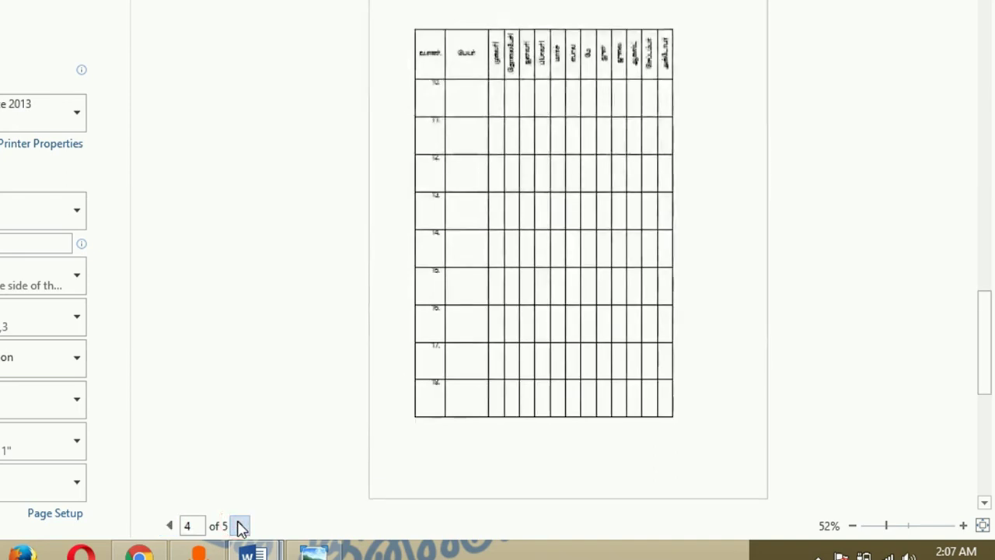
key(Escape)
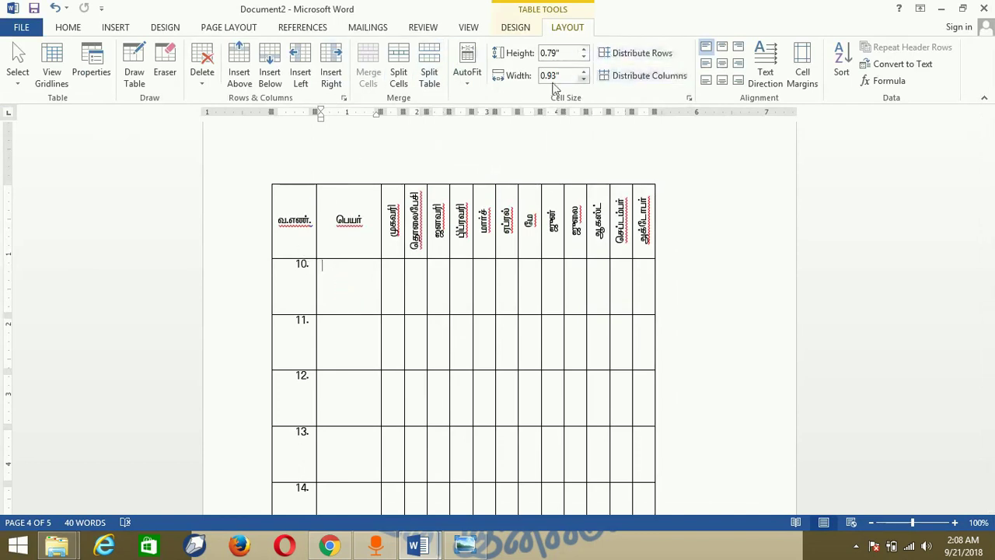
Check the column Width value, then return to the HOME ribbon
click(565, 76)
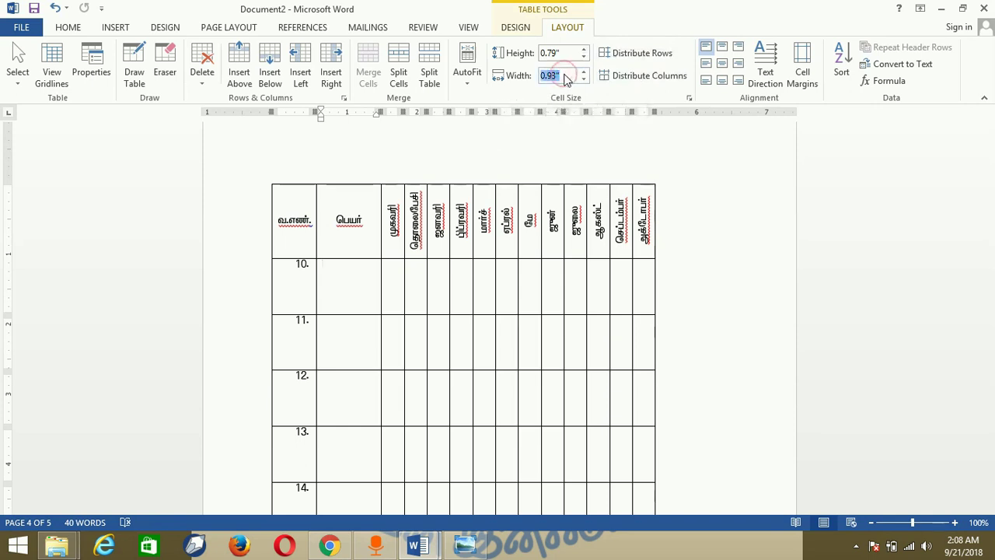
click(67, 29)
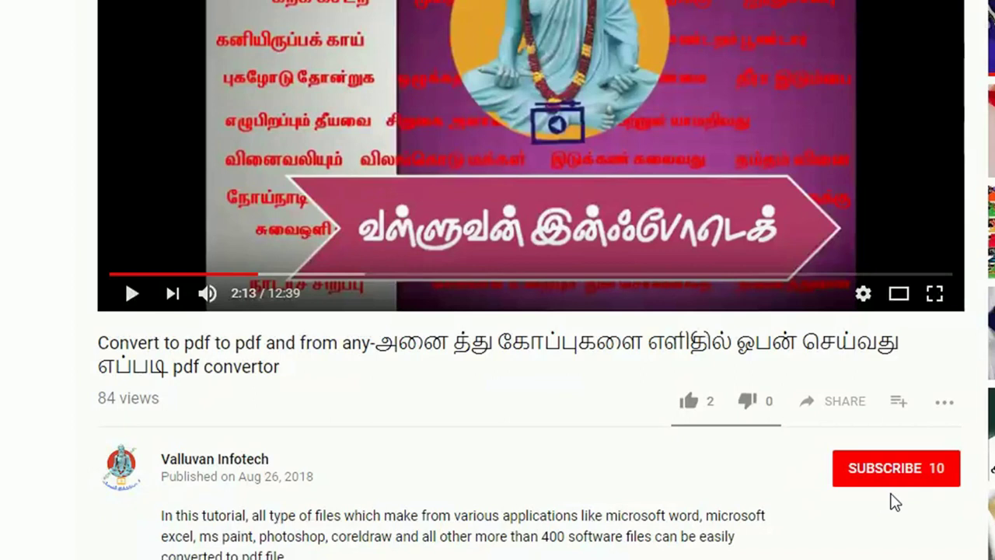
Subscribe to the PDF converter tutorial's channel and enable its notification bell
click(877, 472)
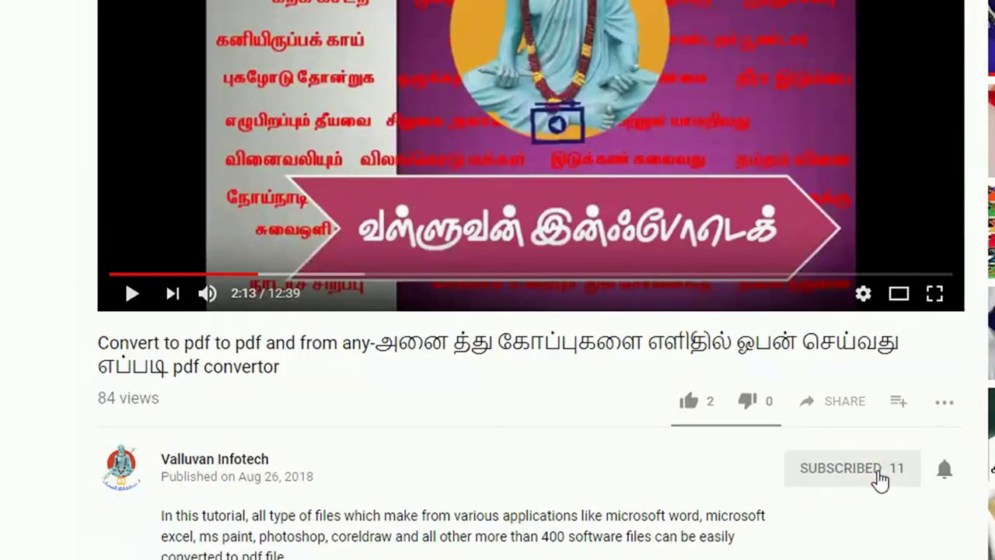
click(947, 470)
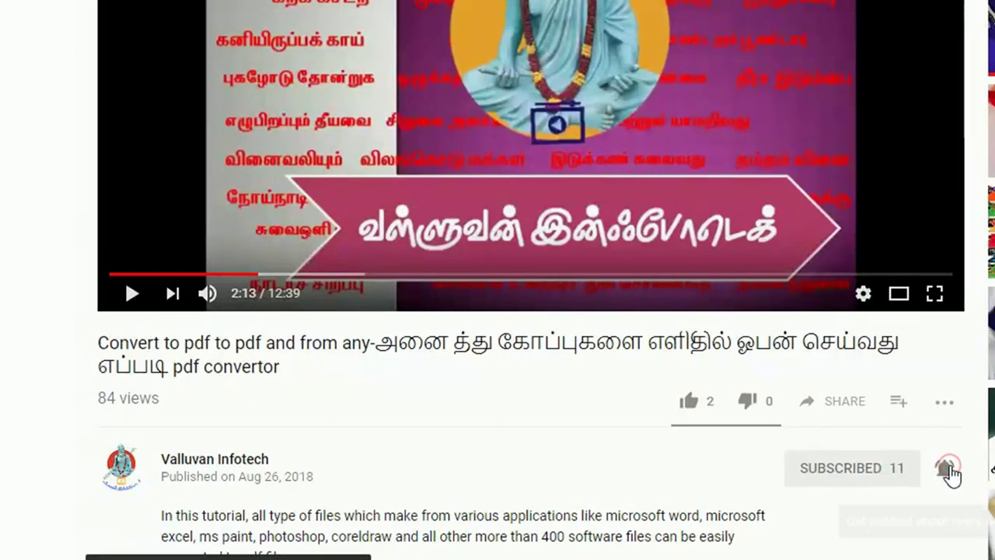